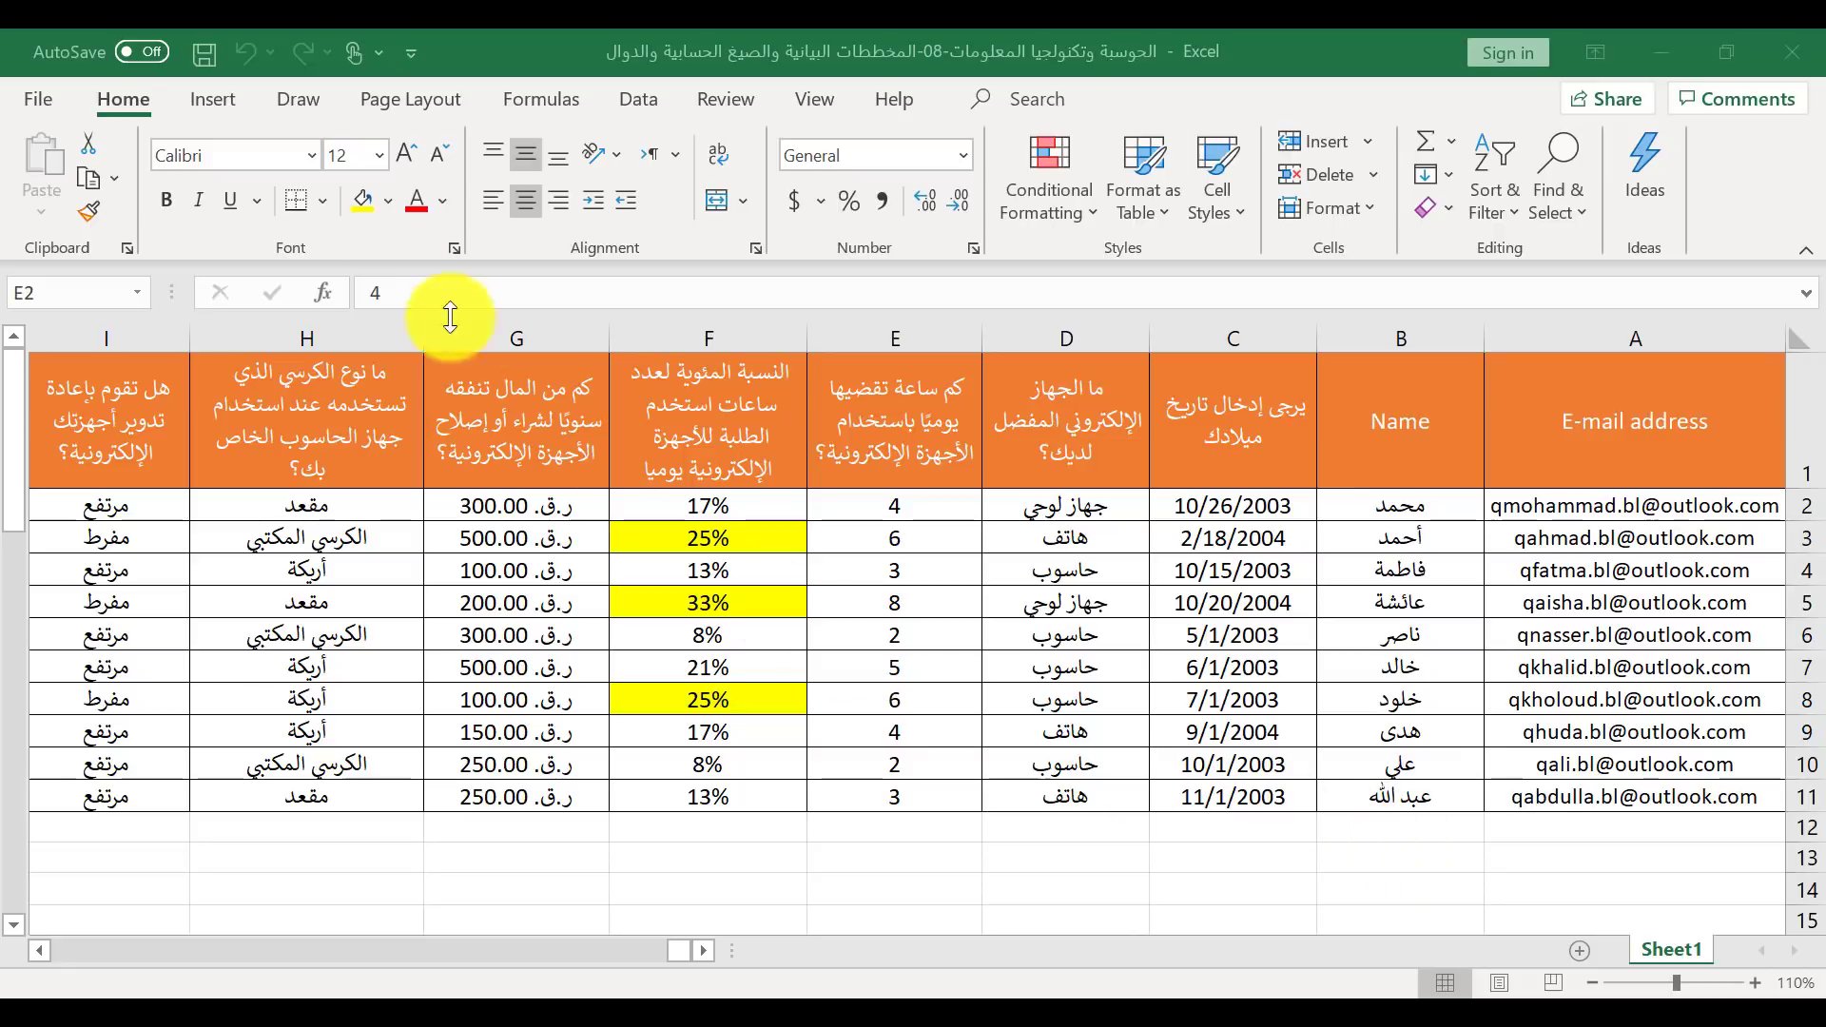
Start saving a copy of the workbook with the file type CSV UTF-8 (Comma delimited)
click(34, 99)
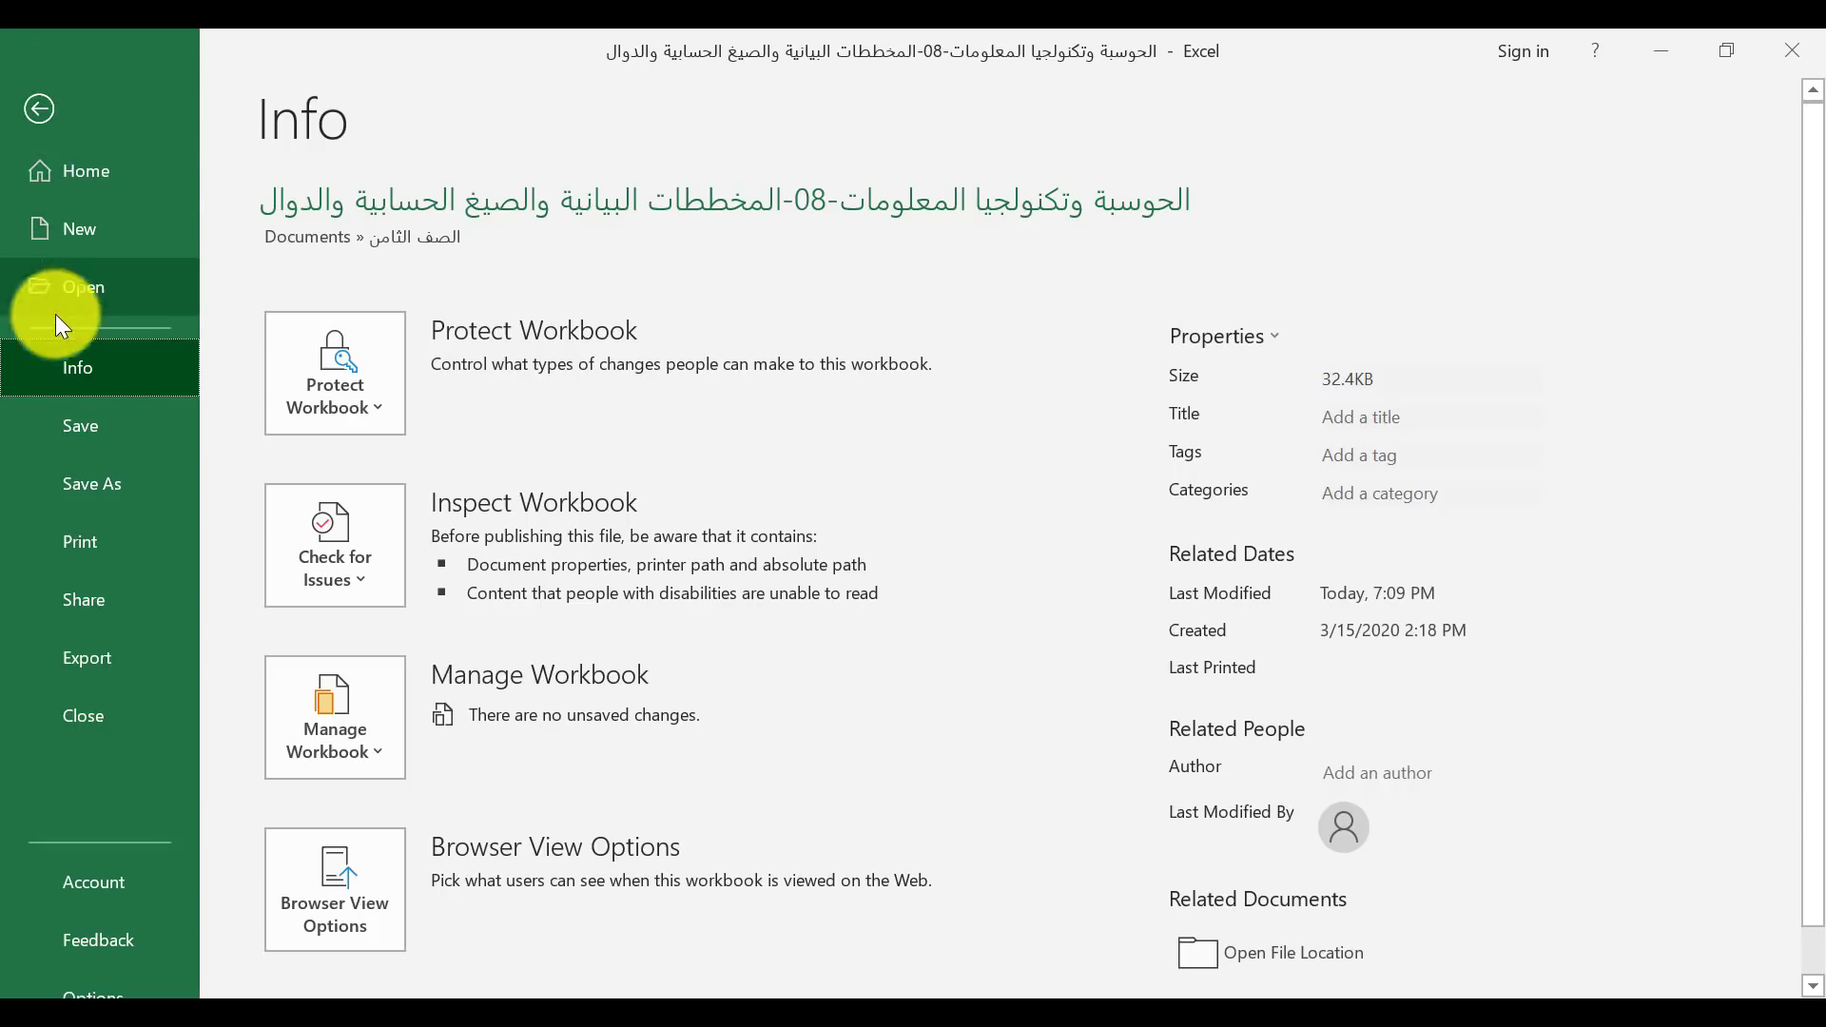
click(76, 482)
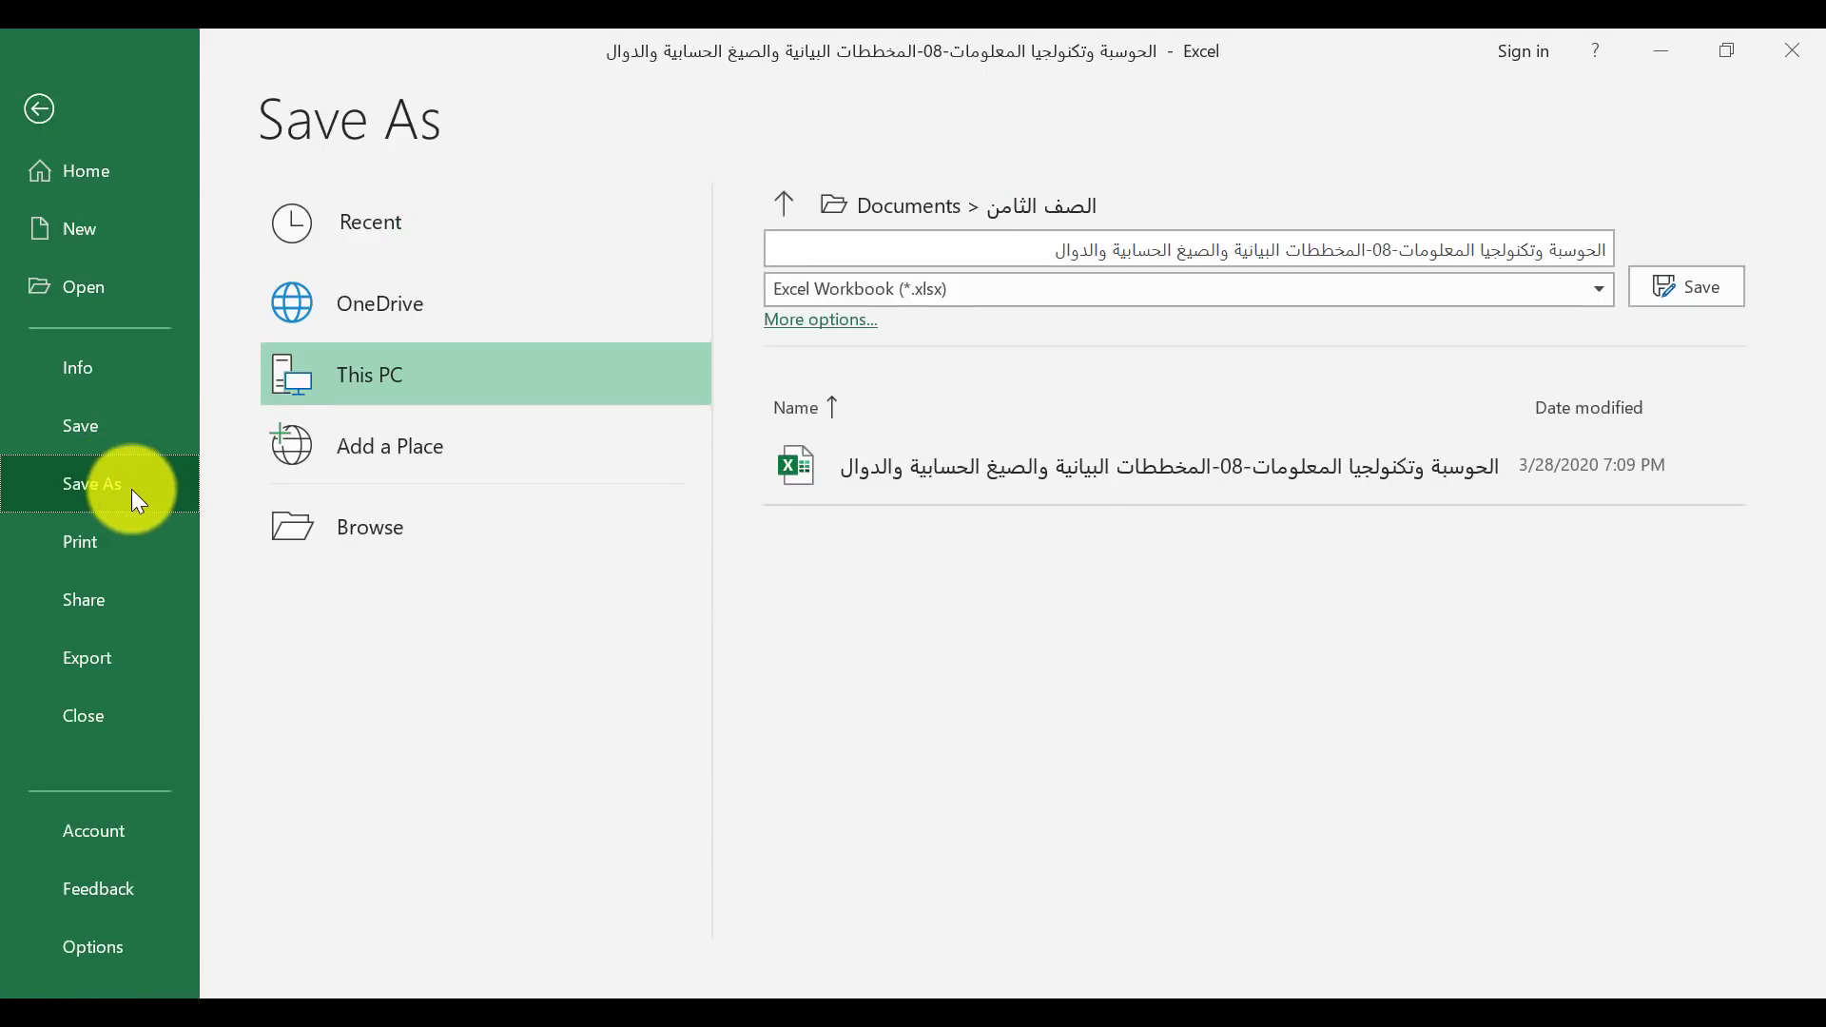
click(373, 530)
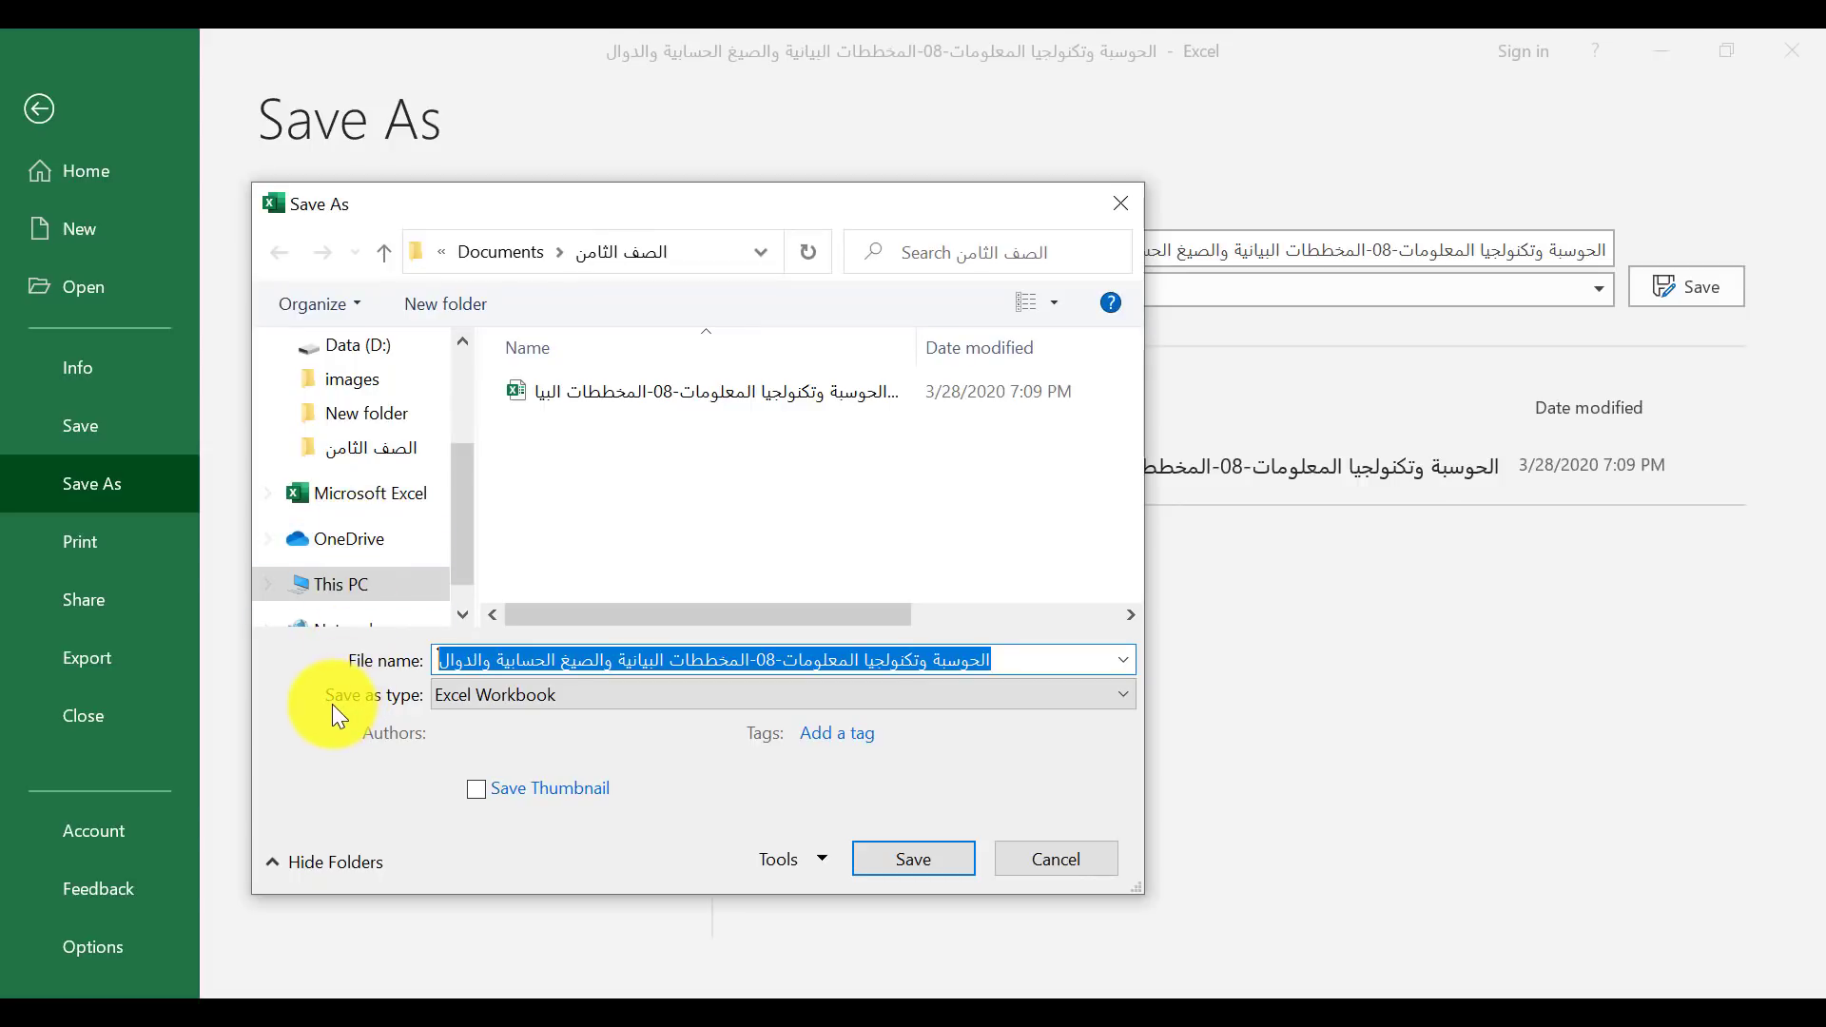
click(455, 695)
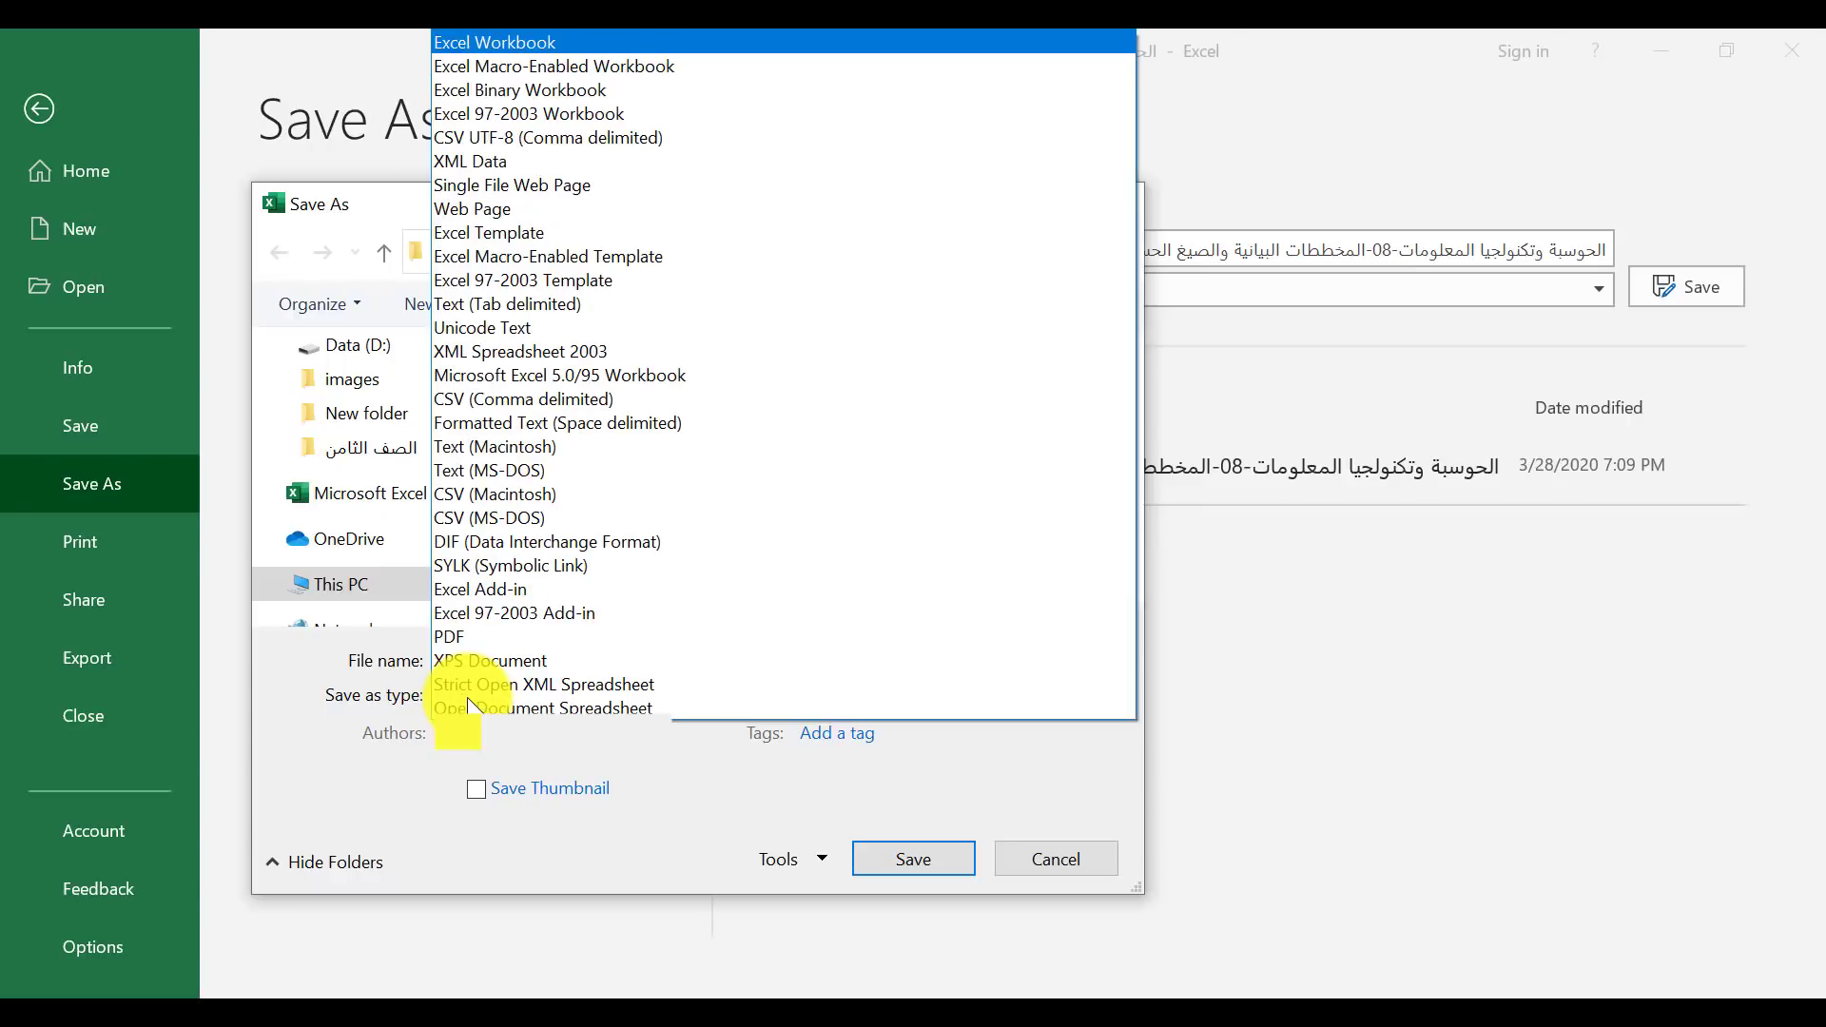
click(482, 139)
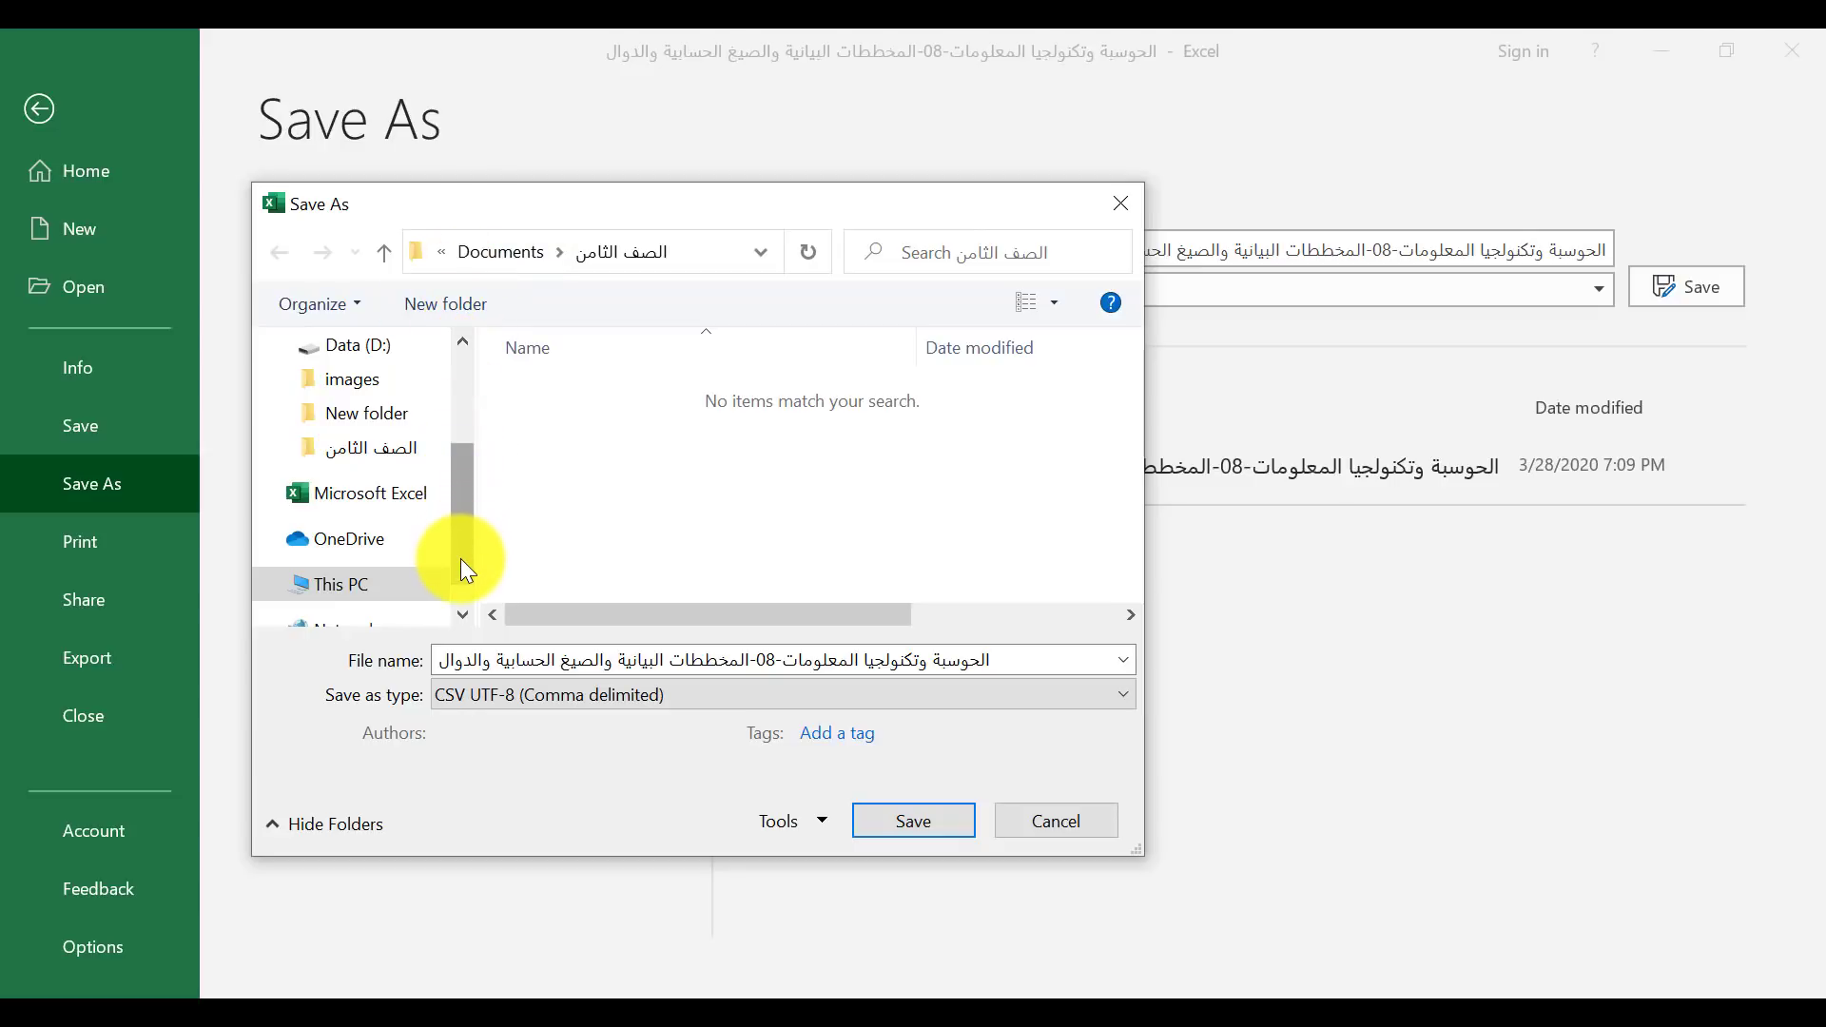
Save the CSV copy as "تصدير جدول بيانات" in the "الصف الثامن" folder inside Documents
drag(464, 563, 471, 442)
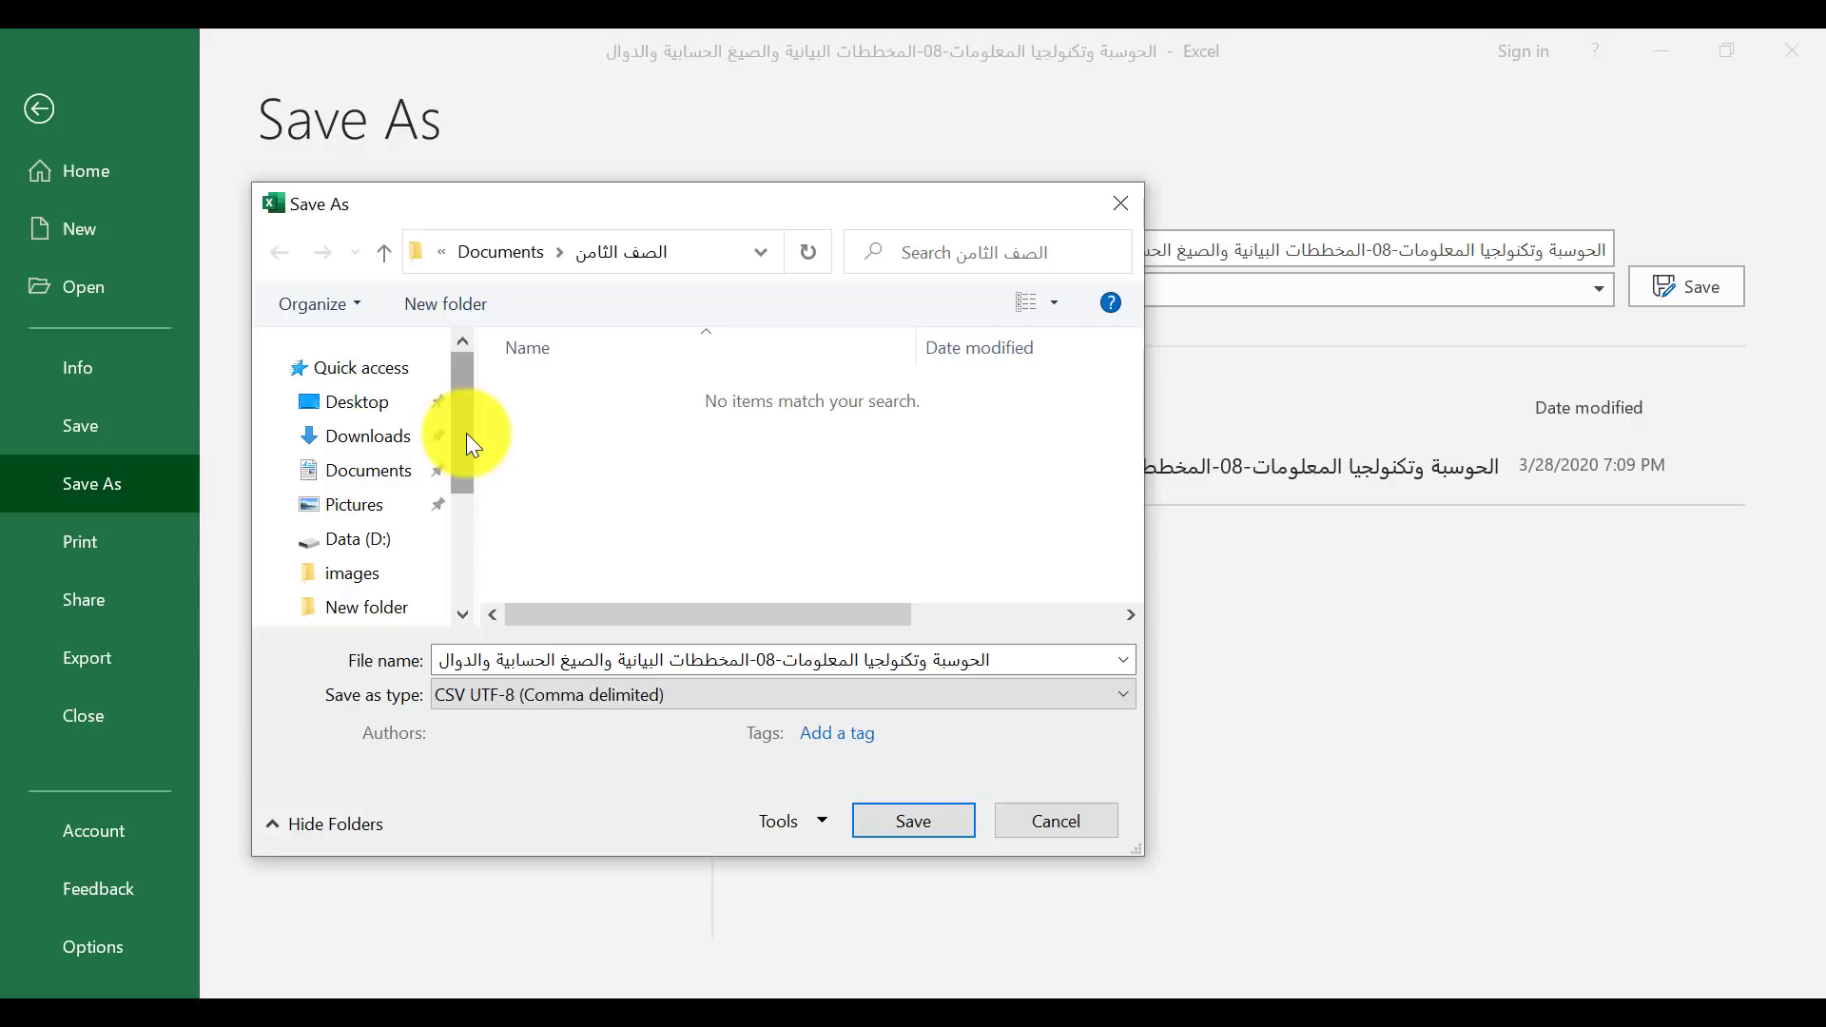
click(367, 483)
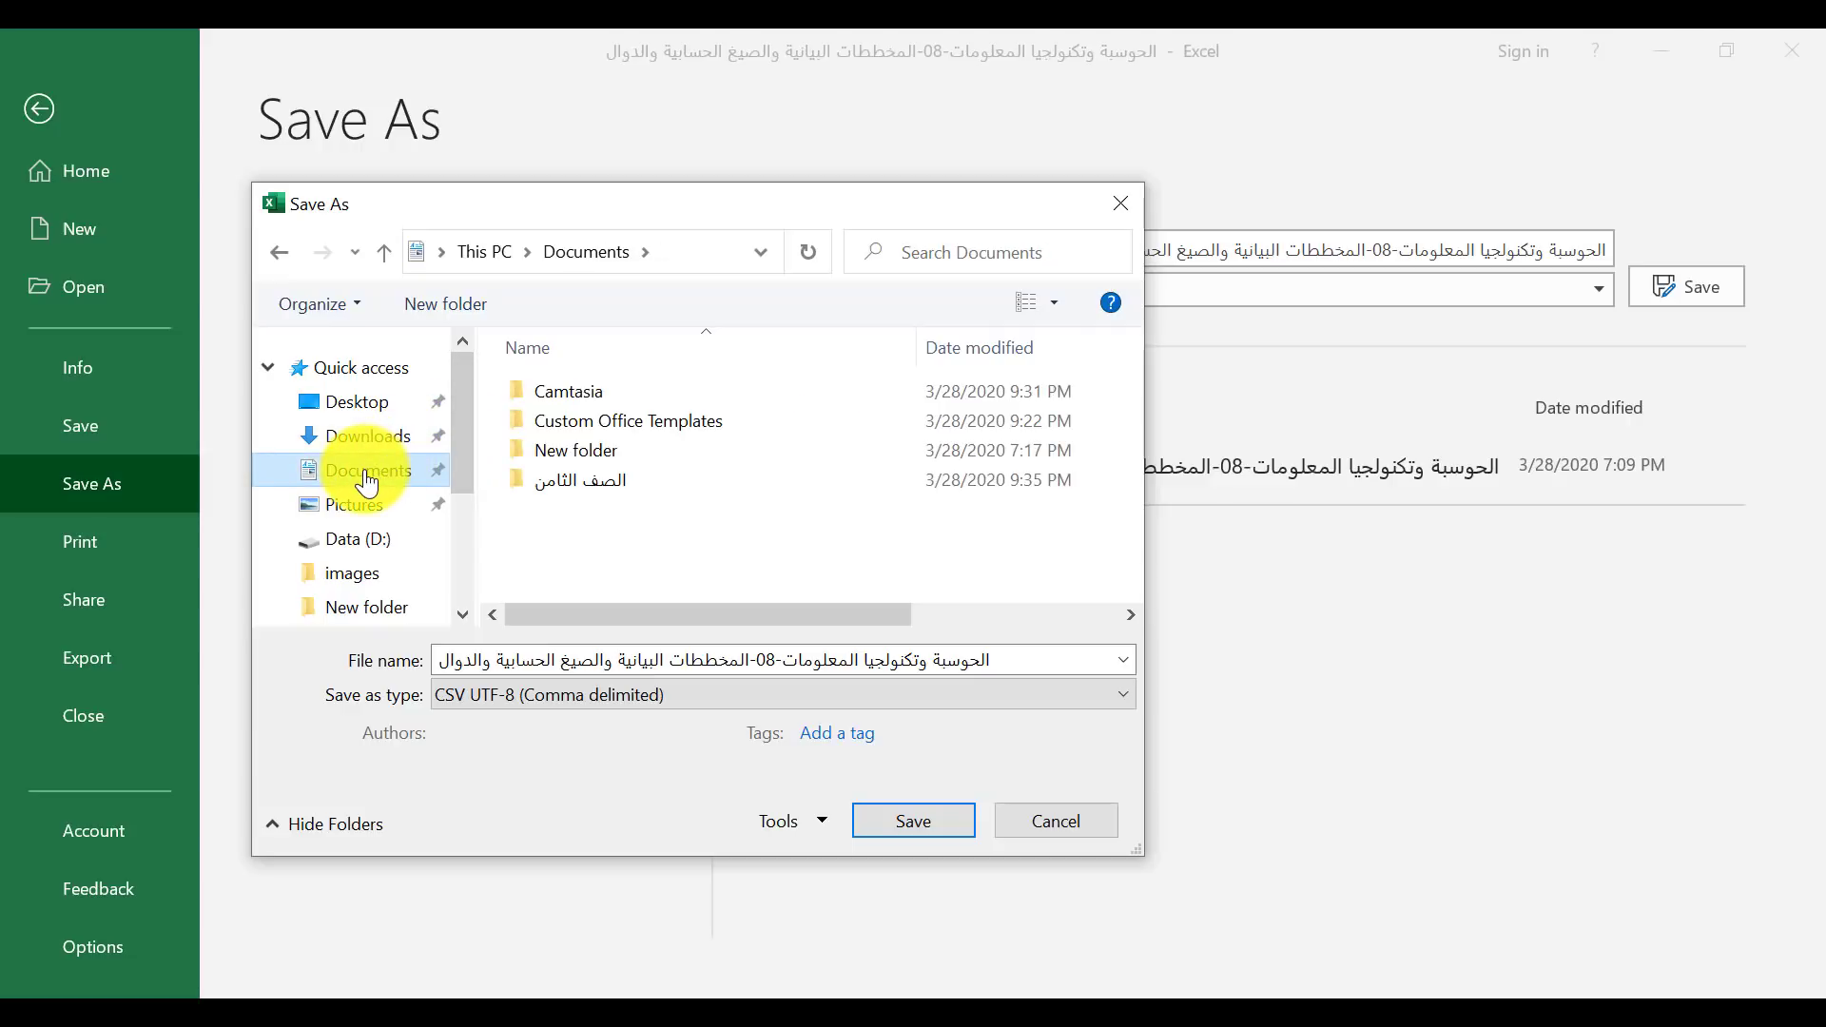
click(563, 477)
double_click(563, 477)
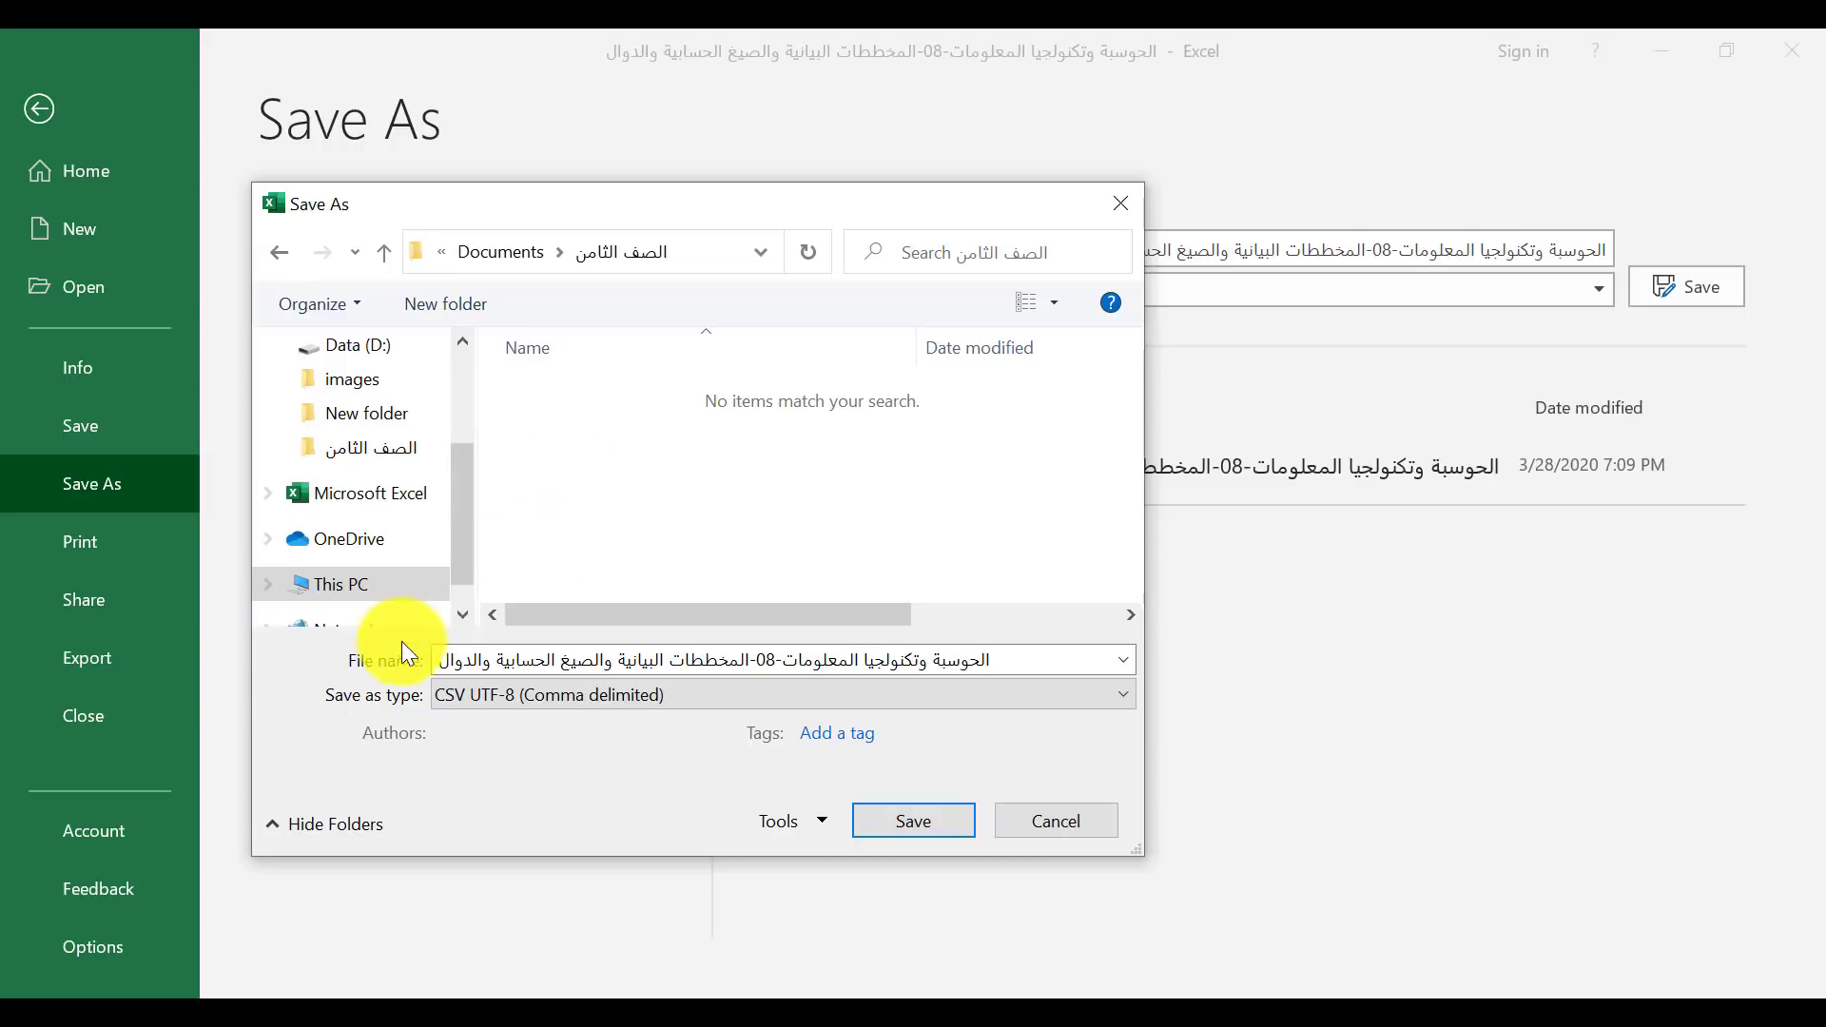
click(504, 659)
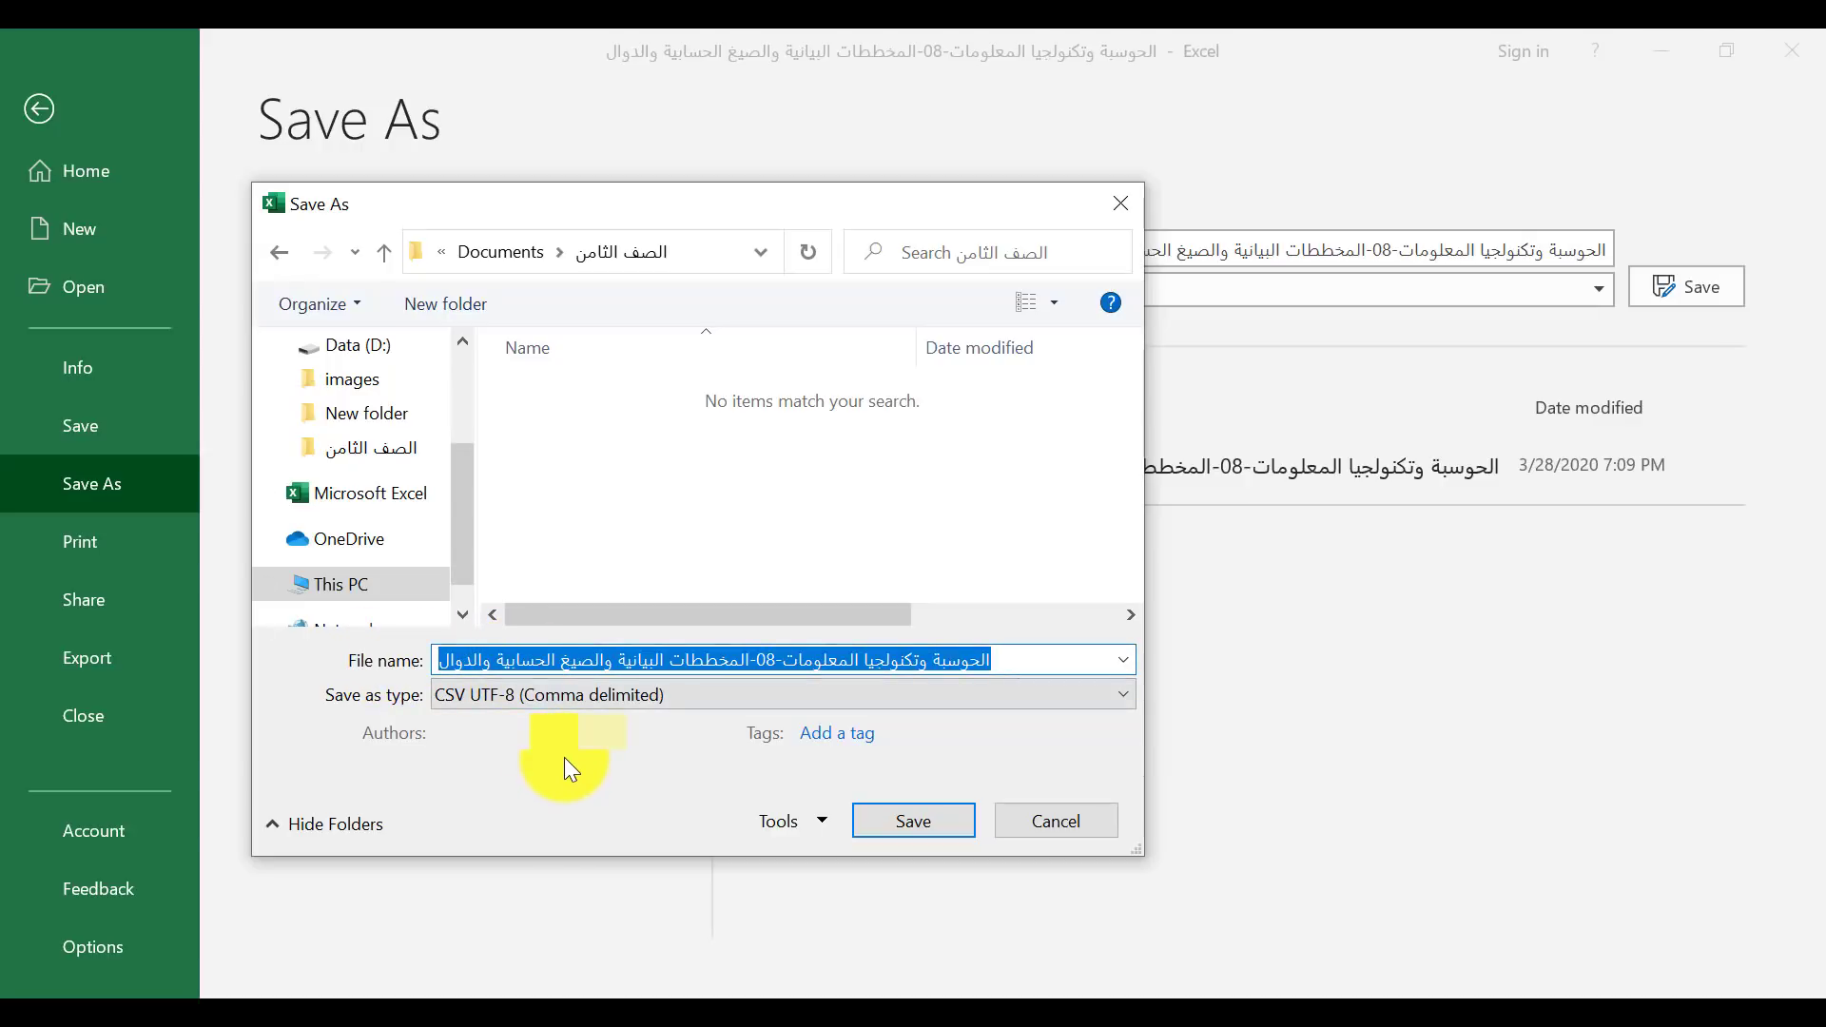
text(تصد)
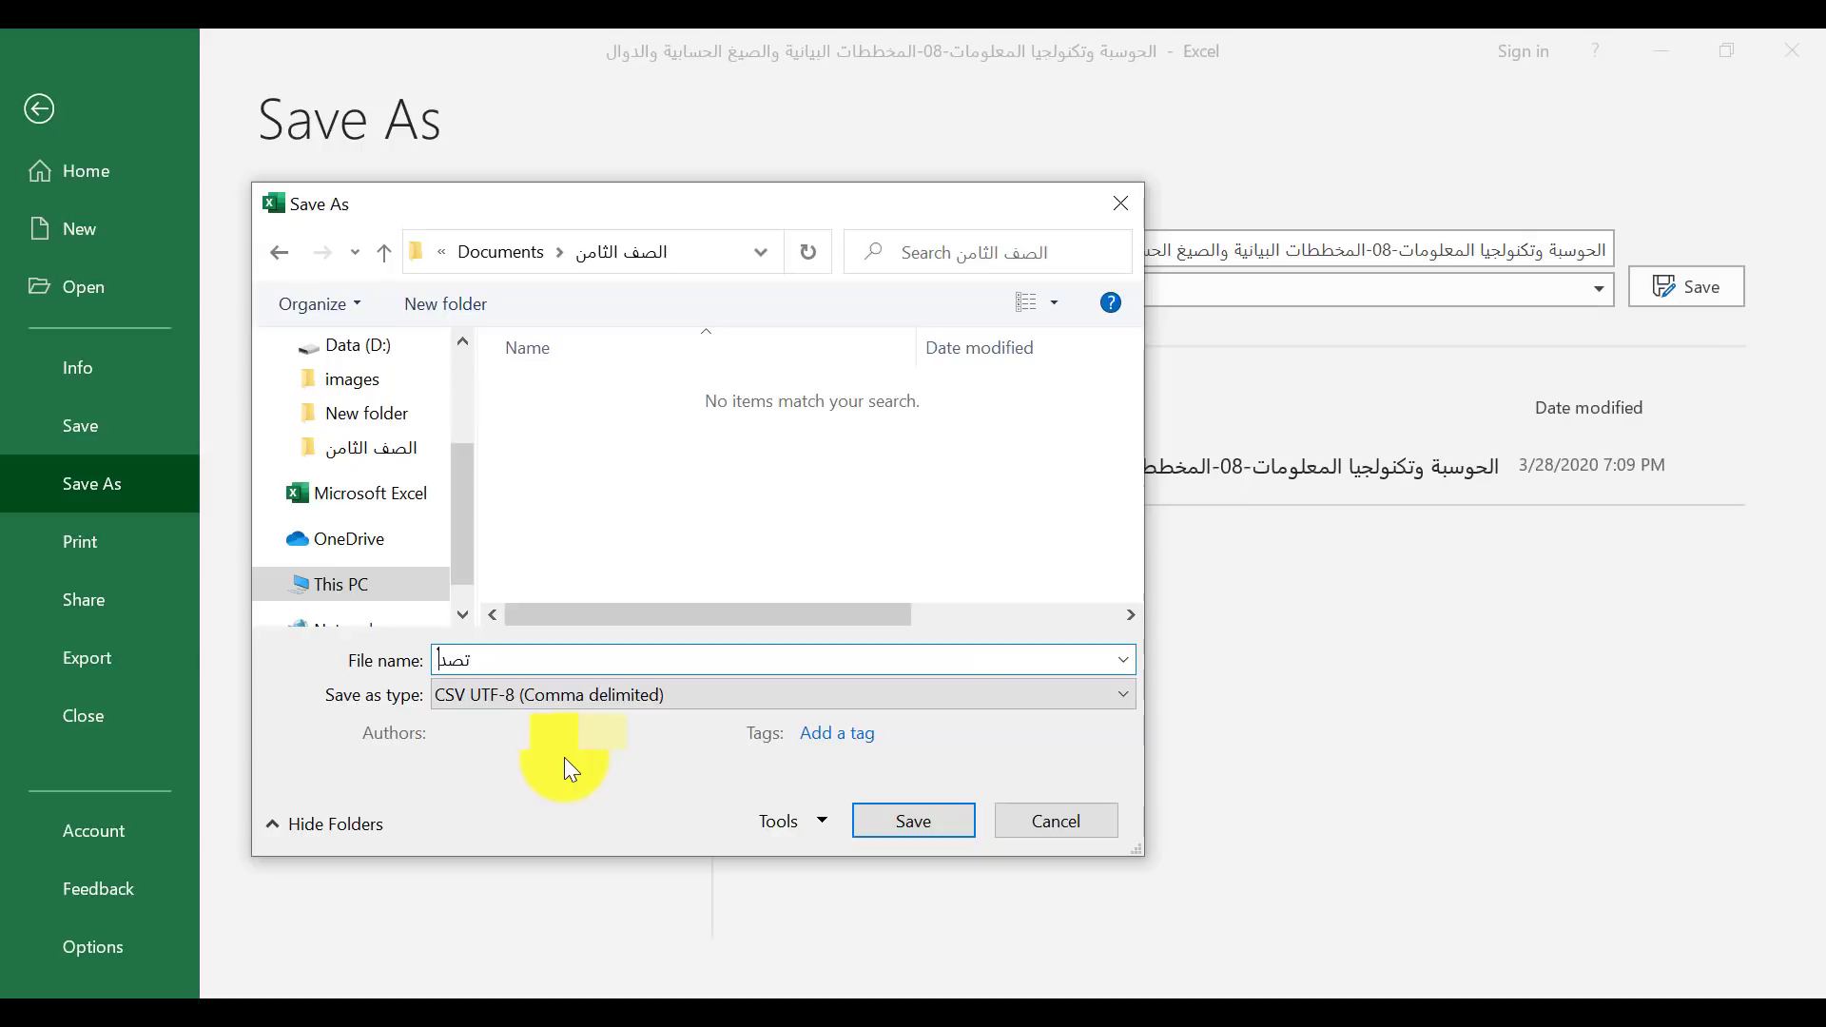
text(ير جدول بيانات)
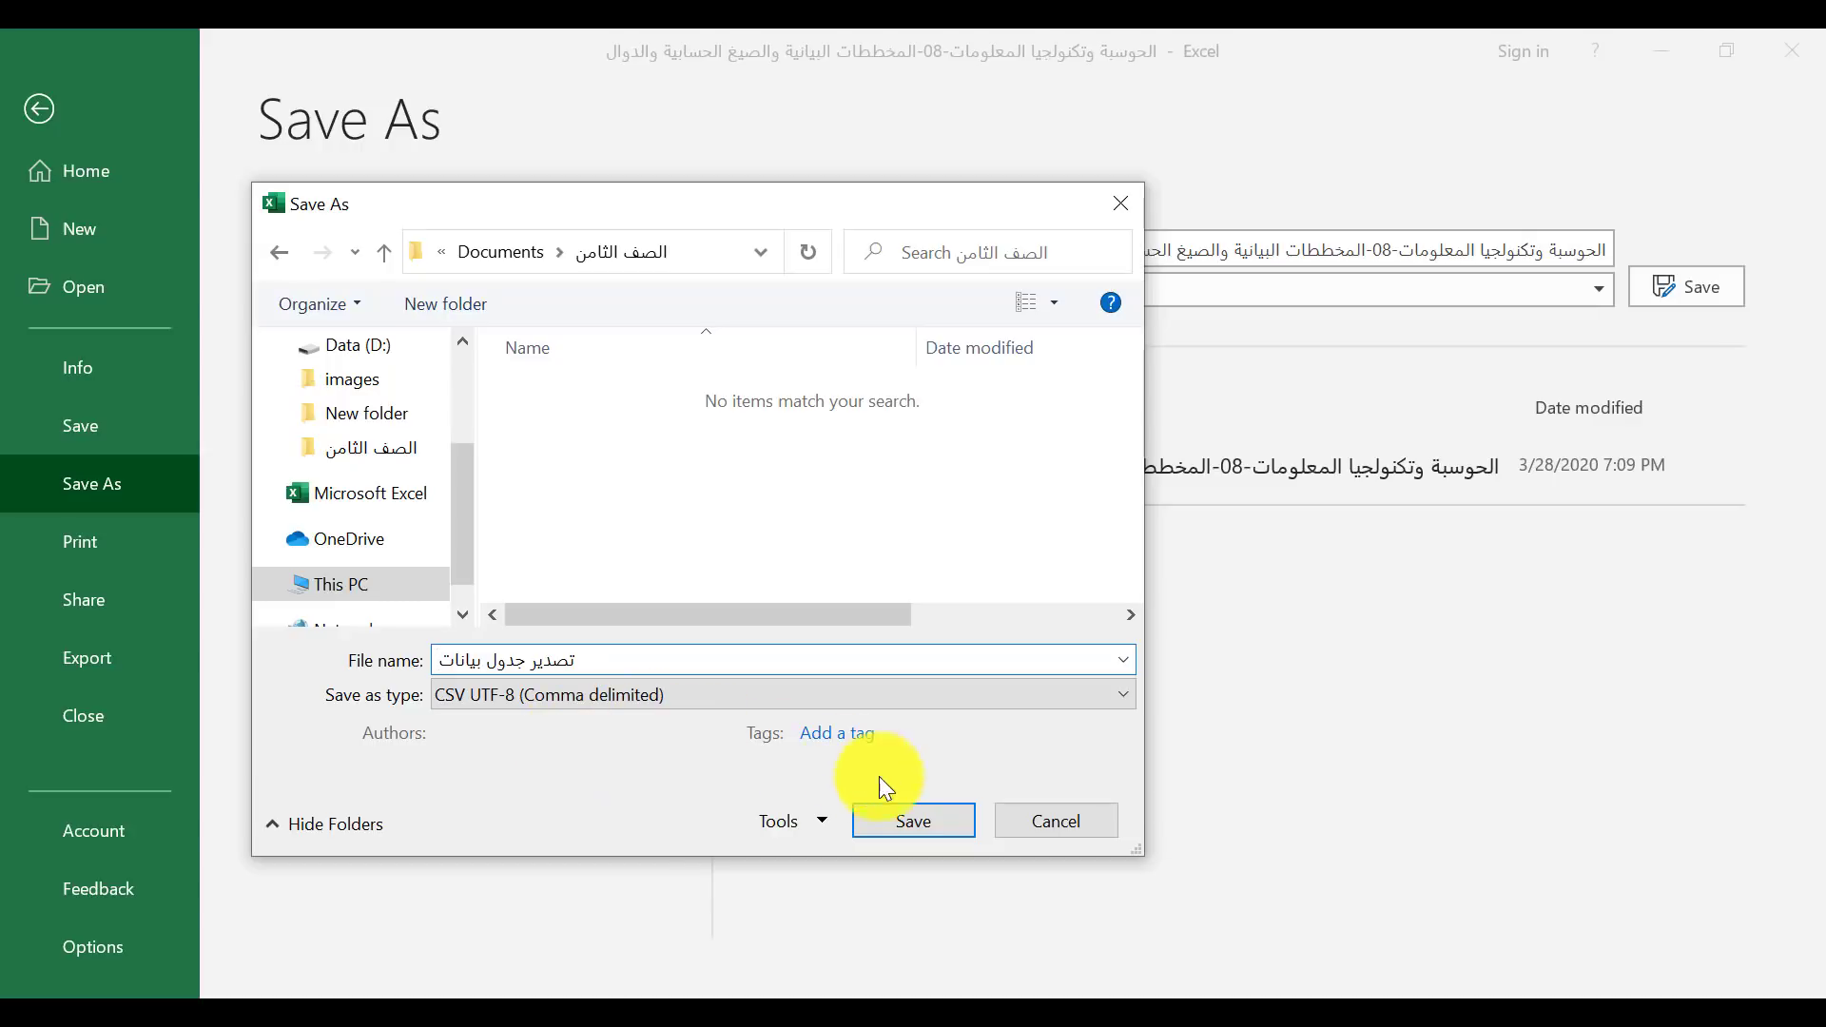
click(939, 821)
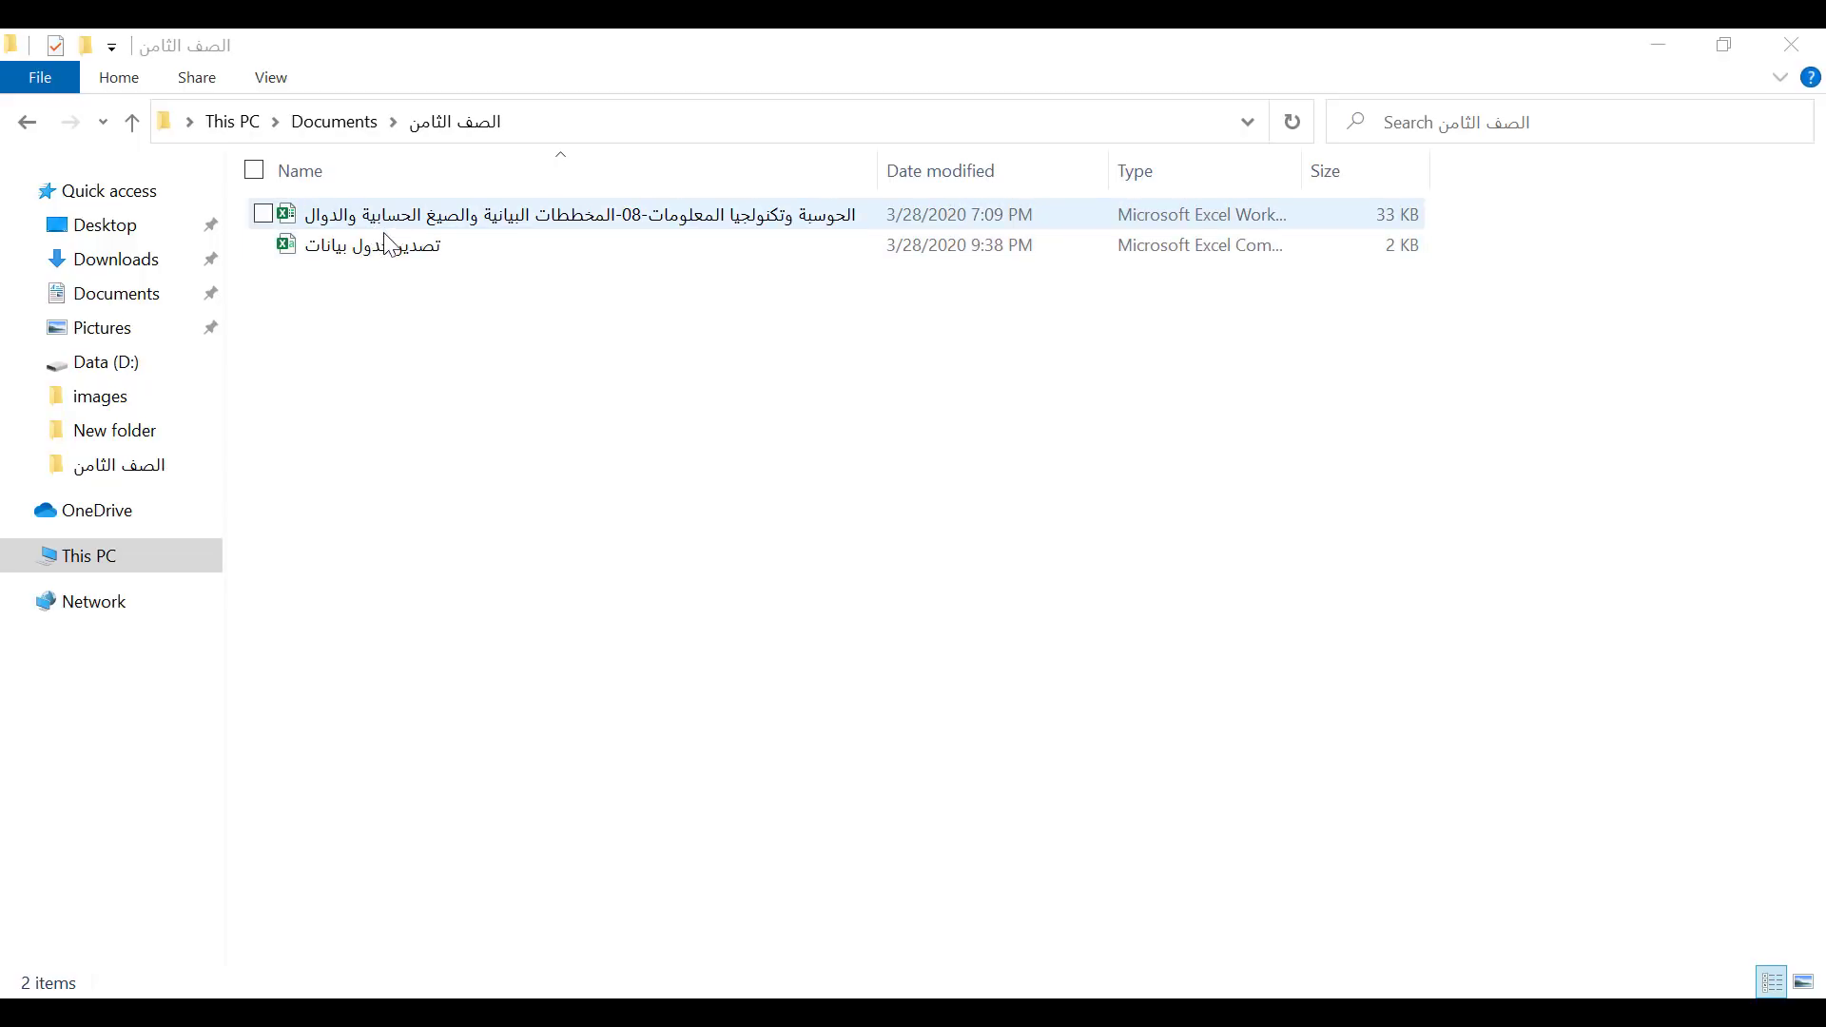
Show the file properties of the original workbook and of "تصدير جدول بيانات" side by side in File Explorer
right_click(485, 217)
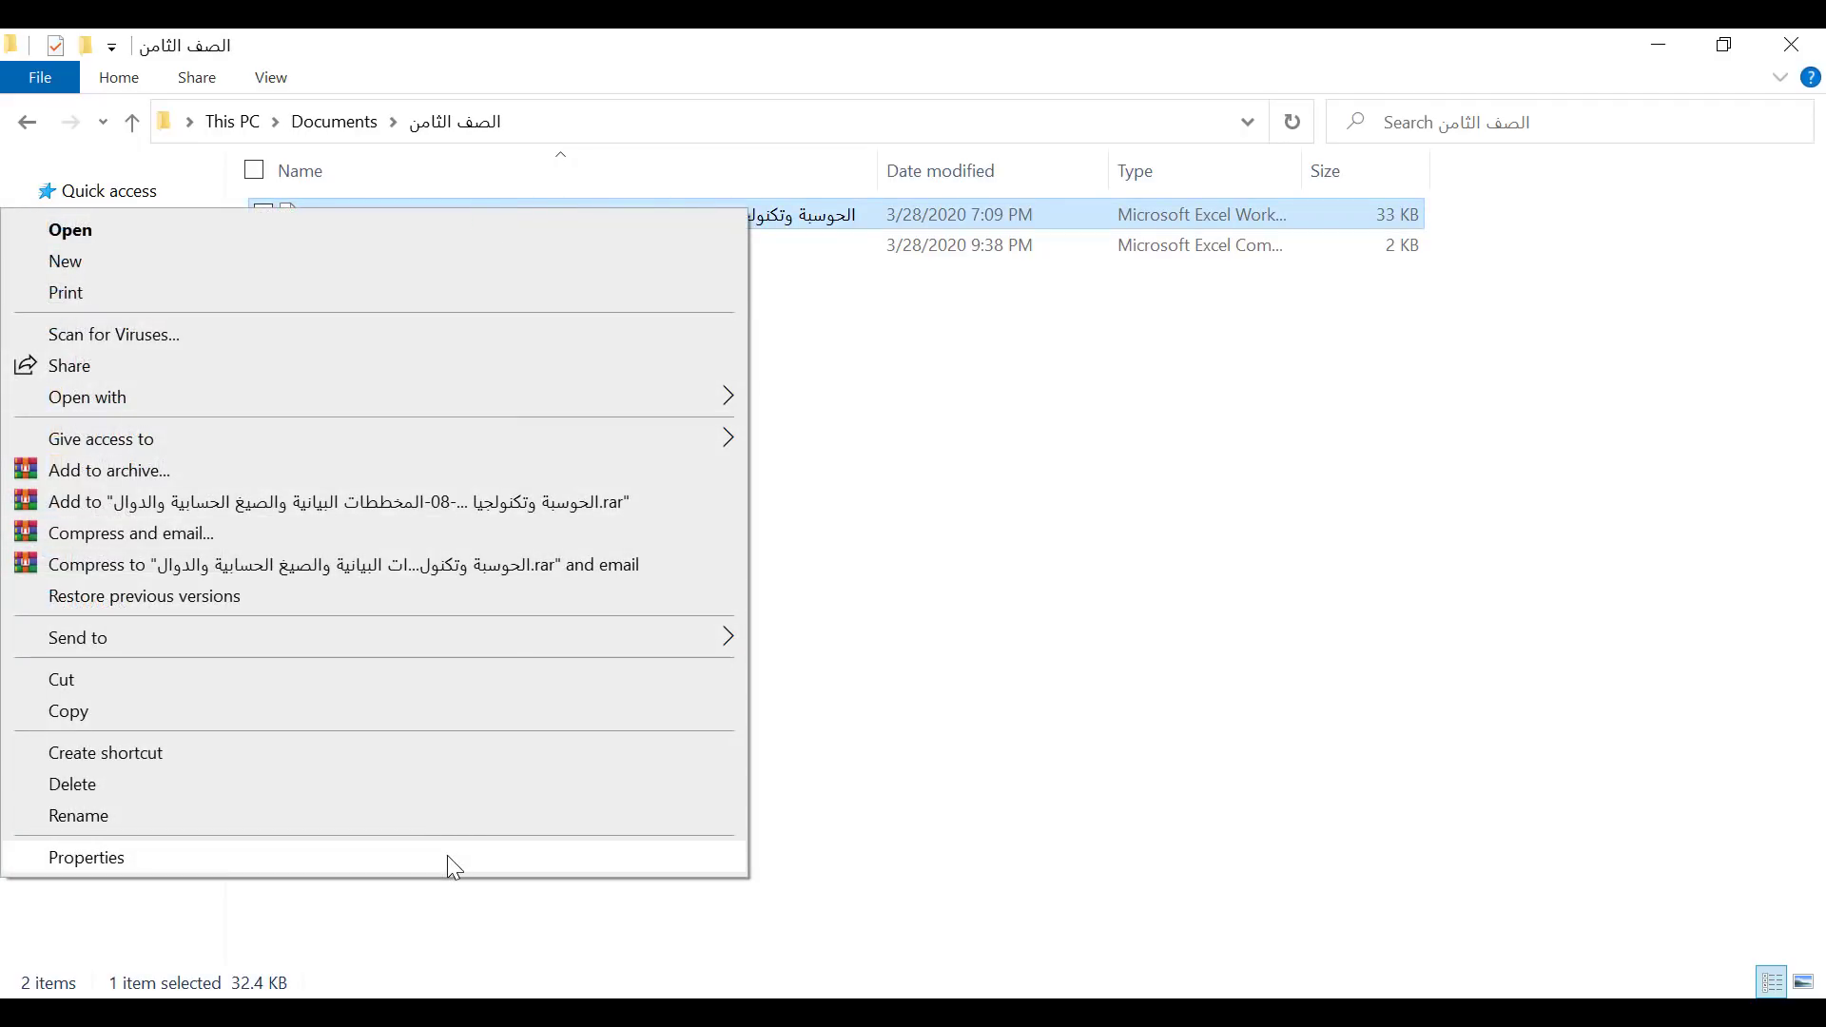
click(447, 856)
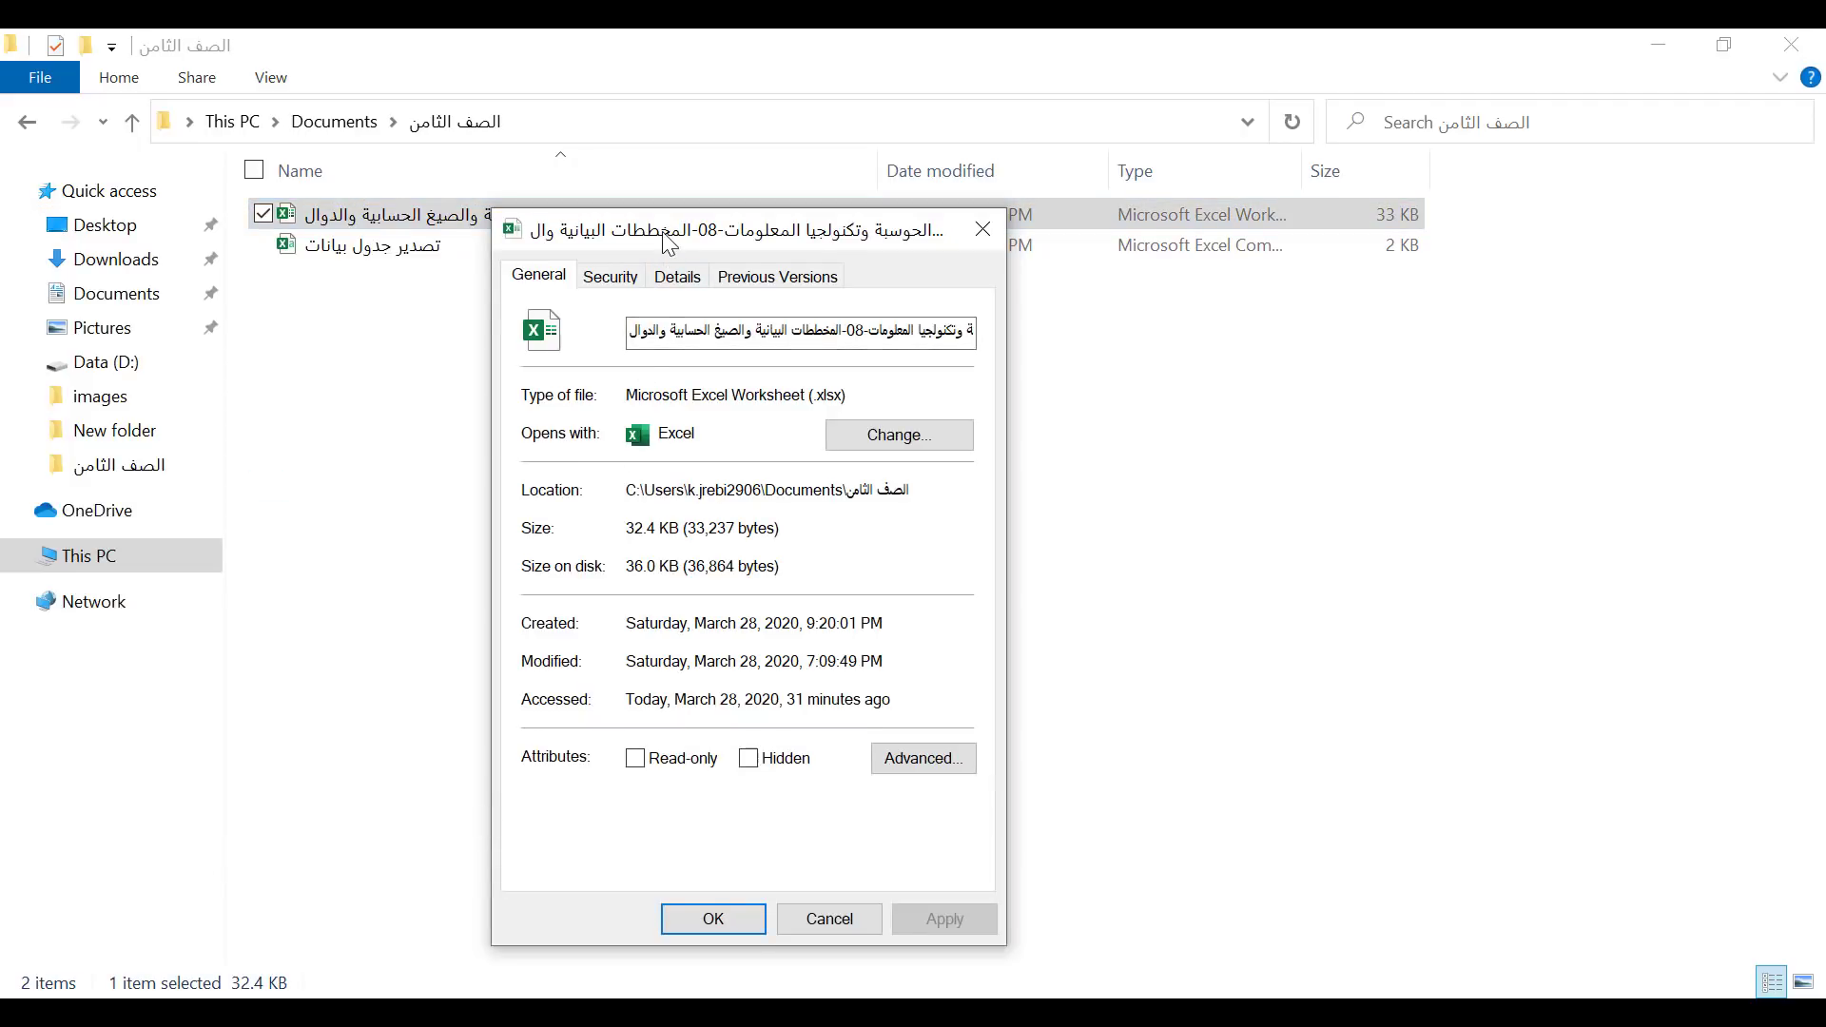
drag(669, 245, 1187, 129)
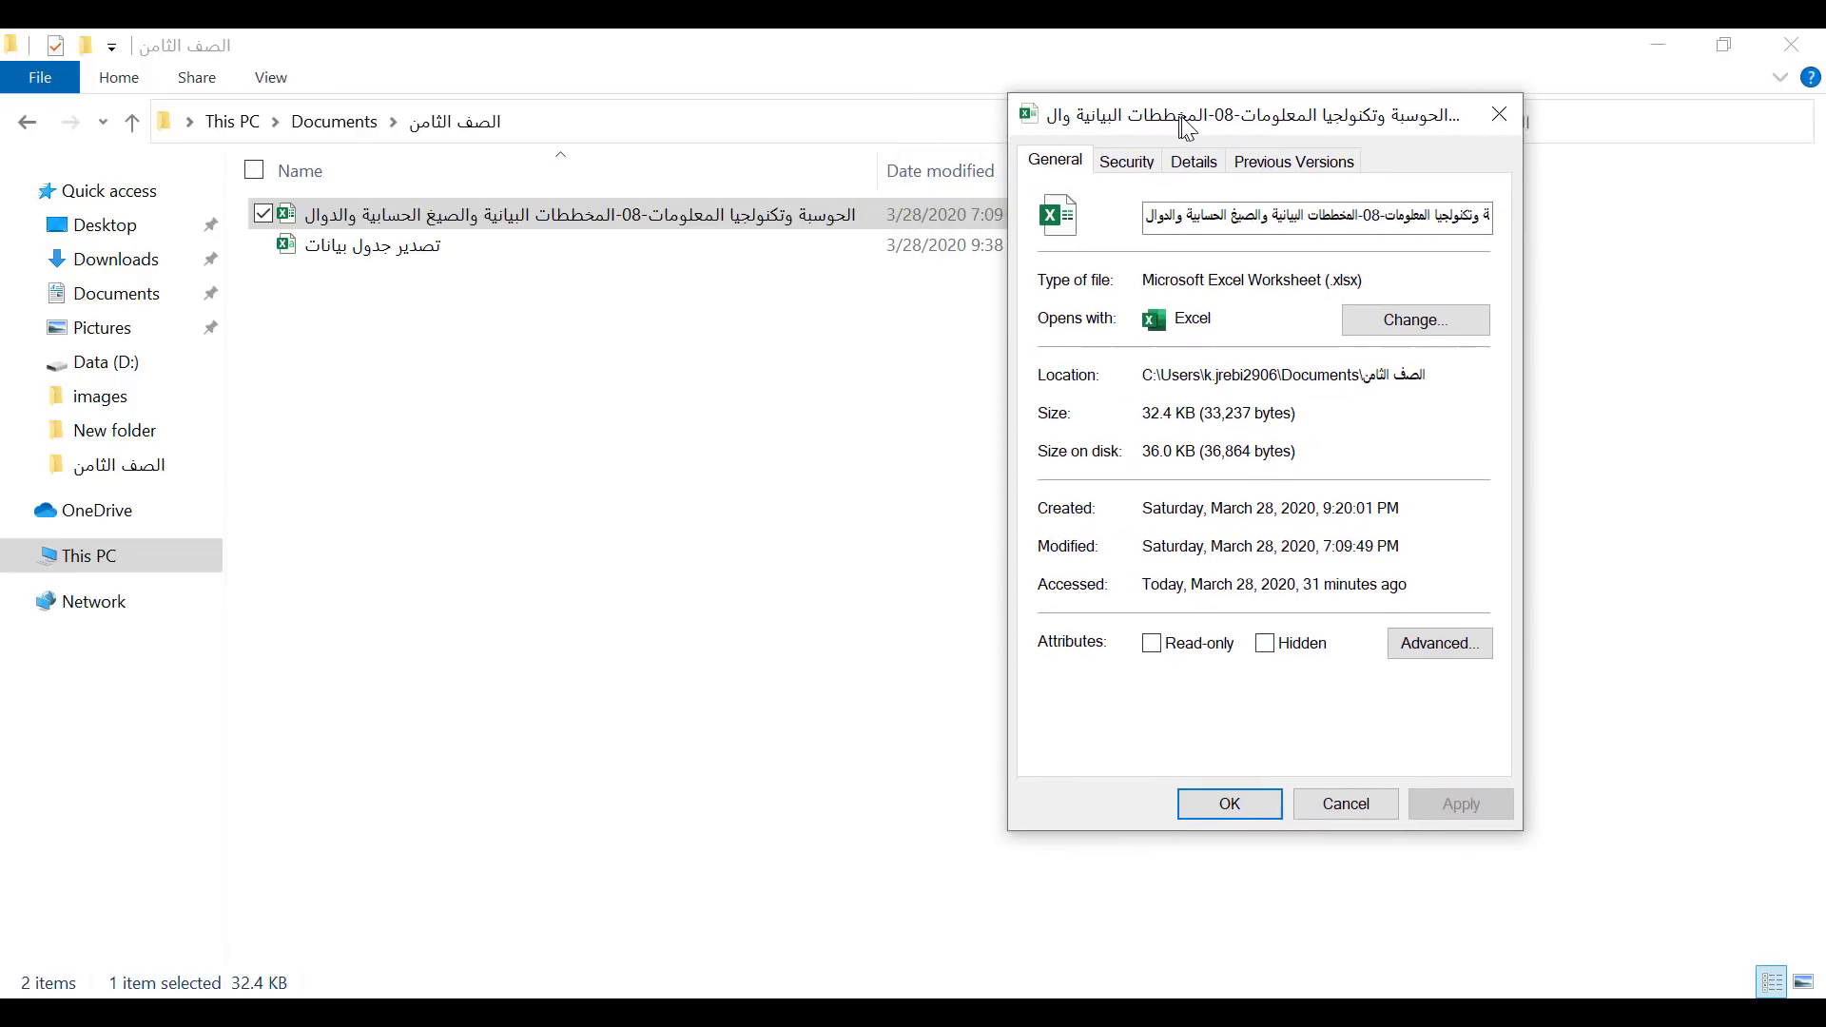
right_click(385, 248)
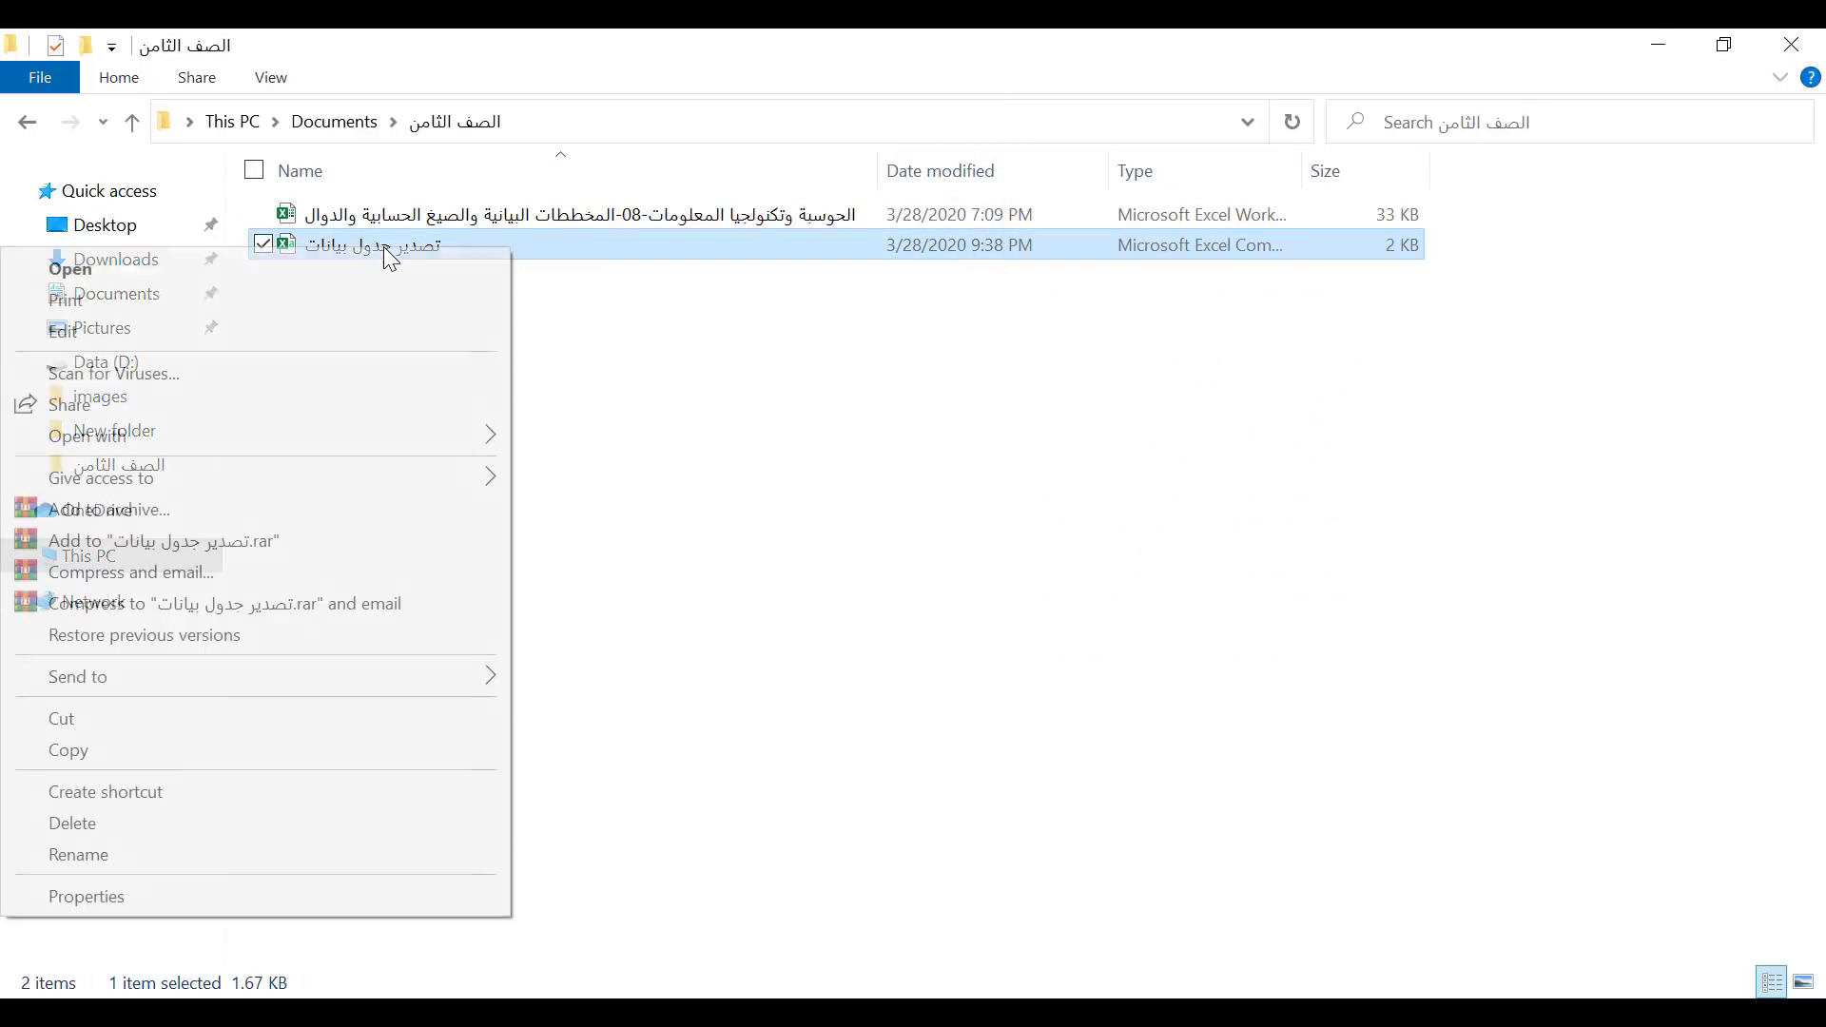
click(354, 896)
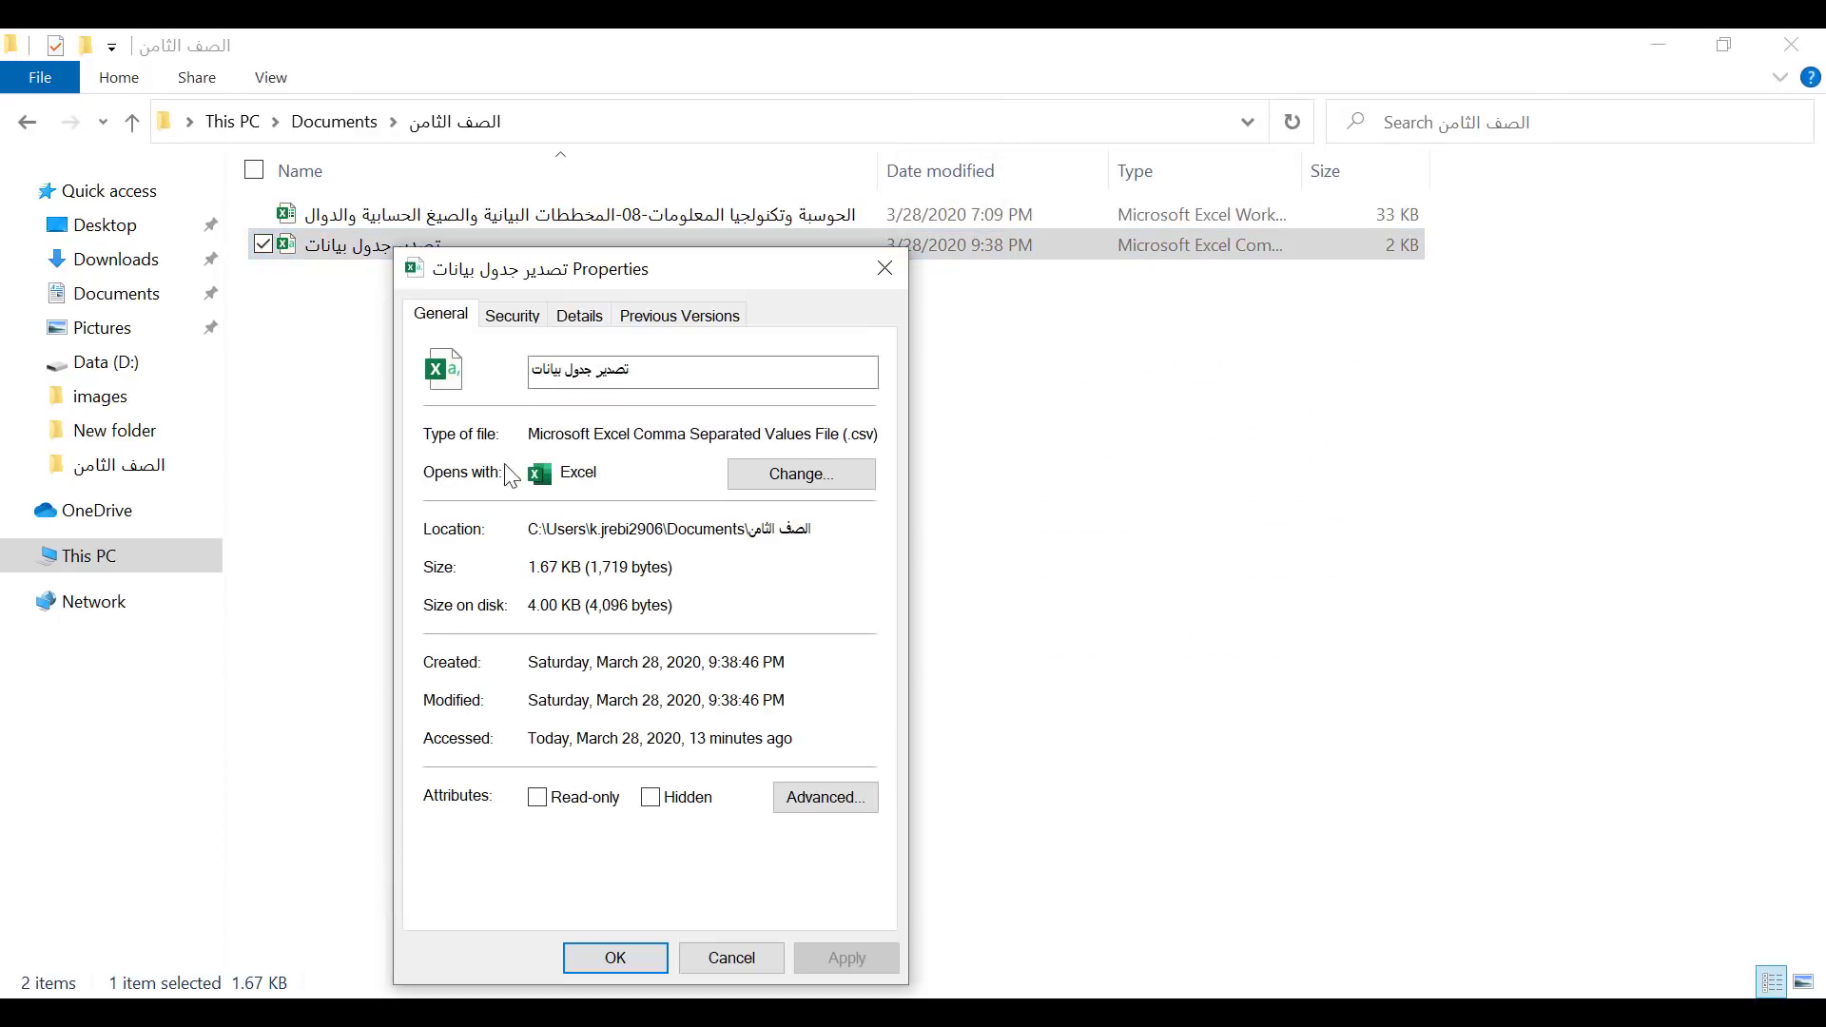
drag(581, 276, 697, 128)
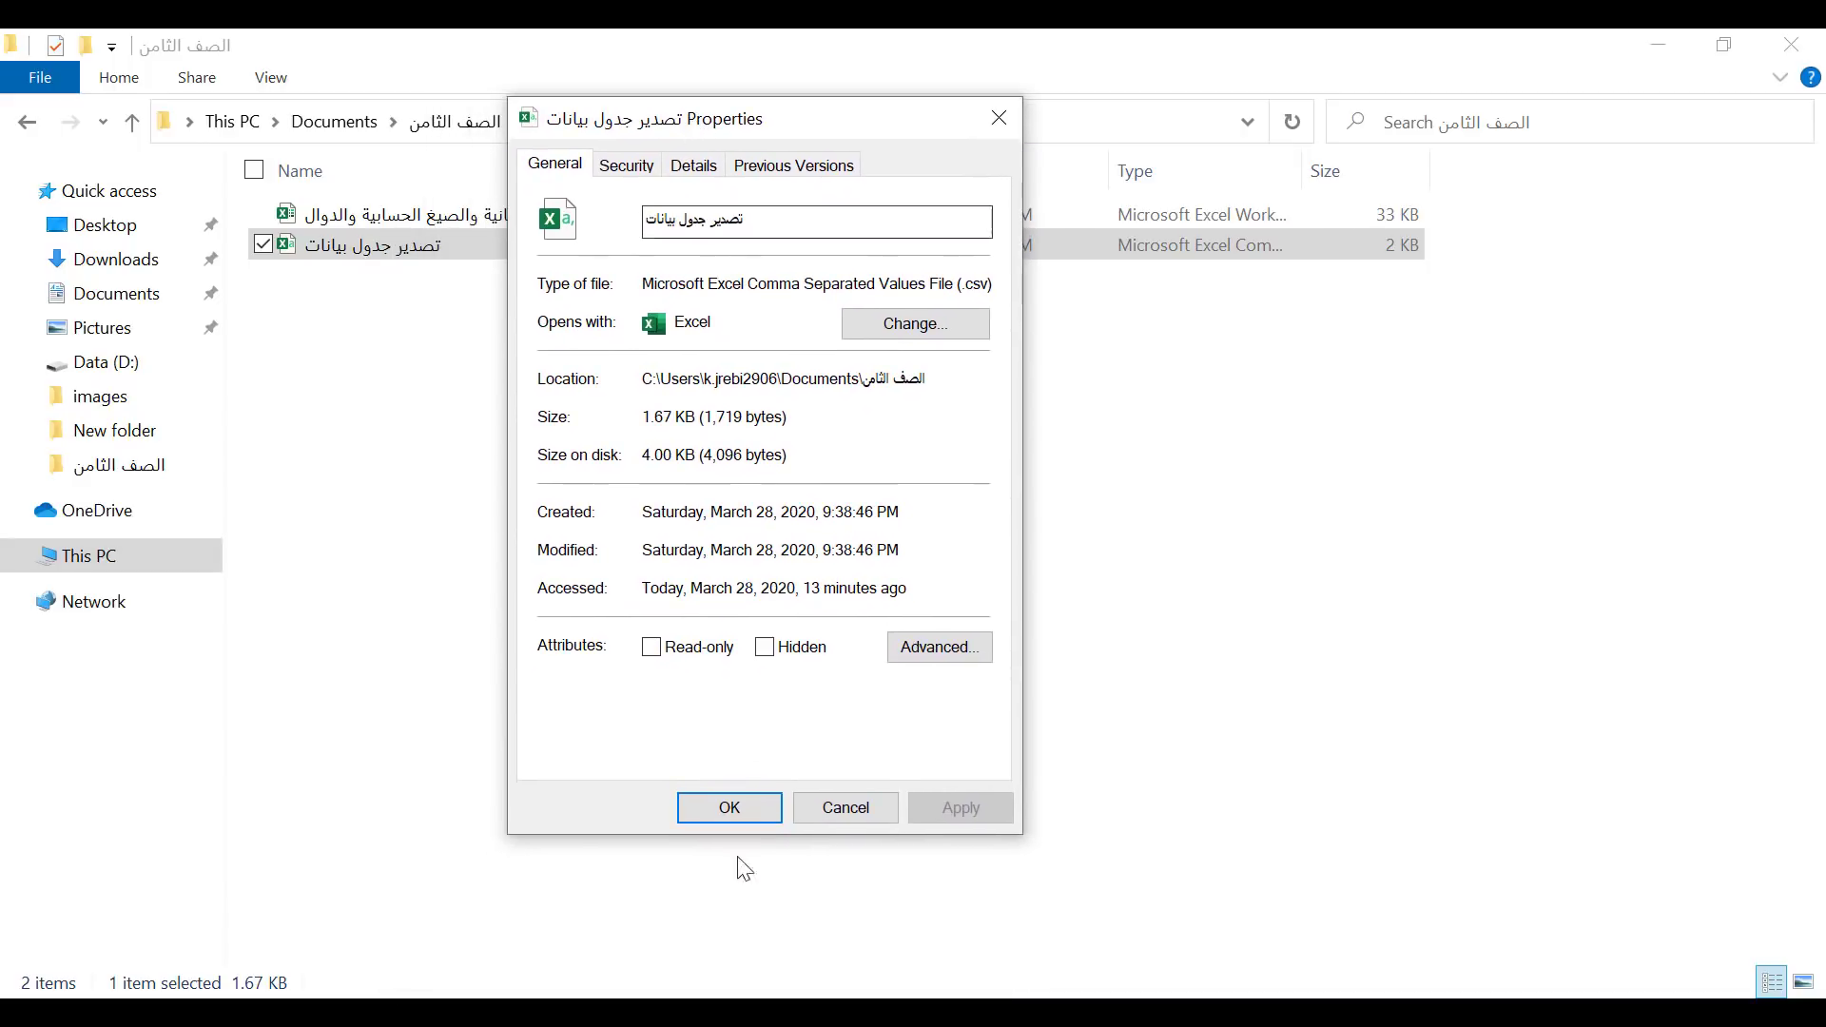
click(806, 1013)
click(894, 814)
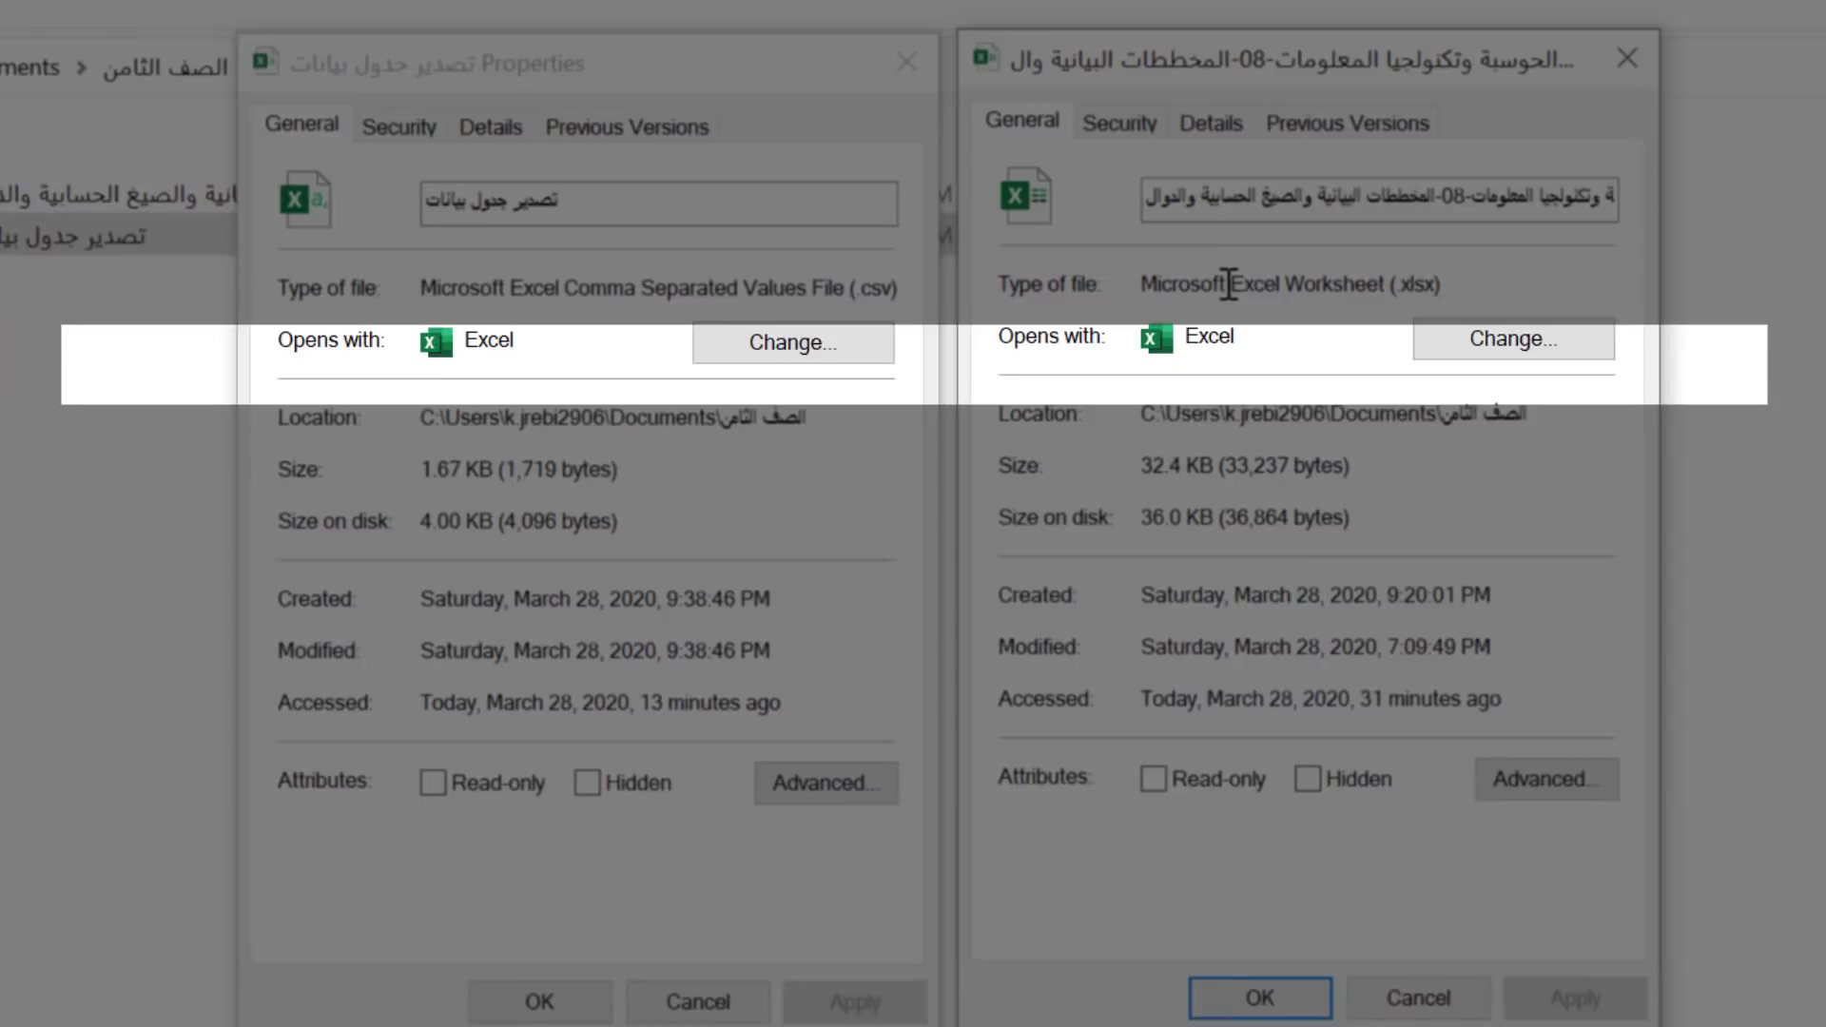
Compare the file type and size of the original workbook and the CSV file, and close both properties windows
drag(1229, 284, 1454, 288)
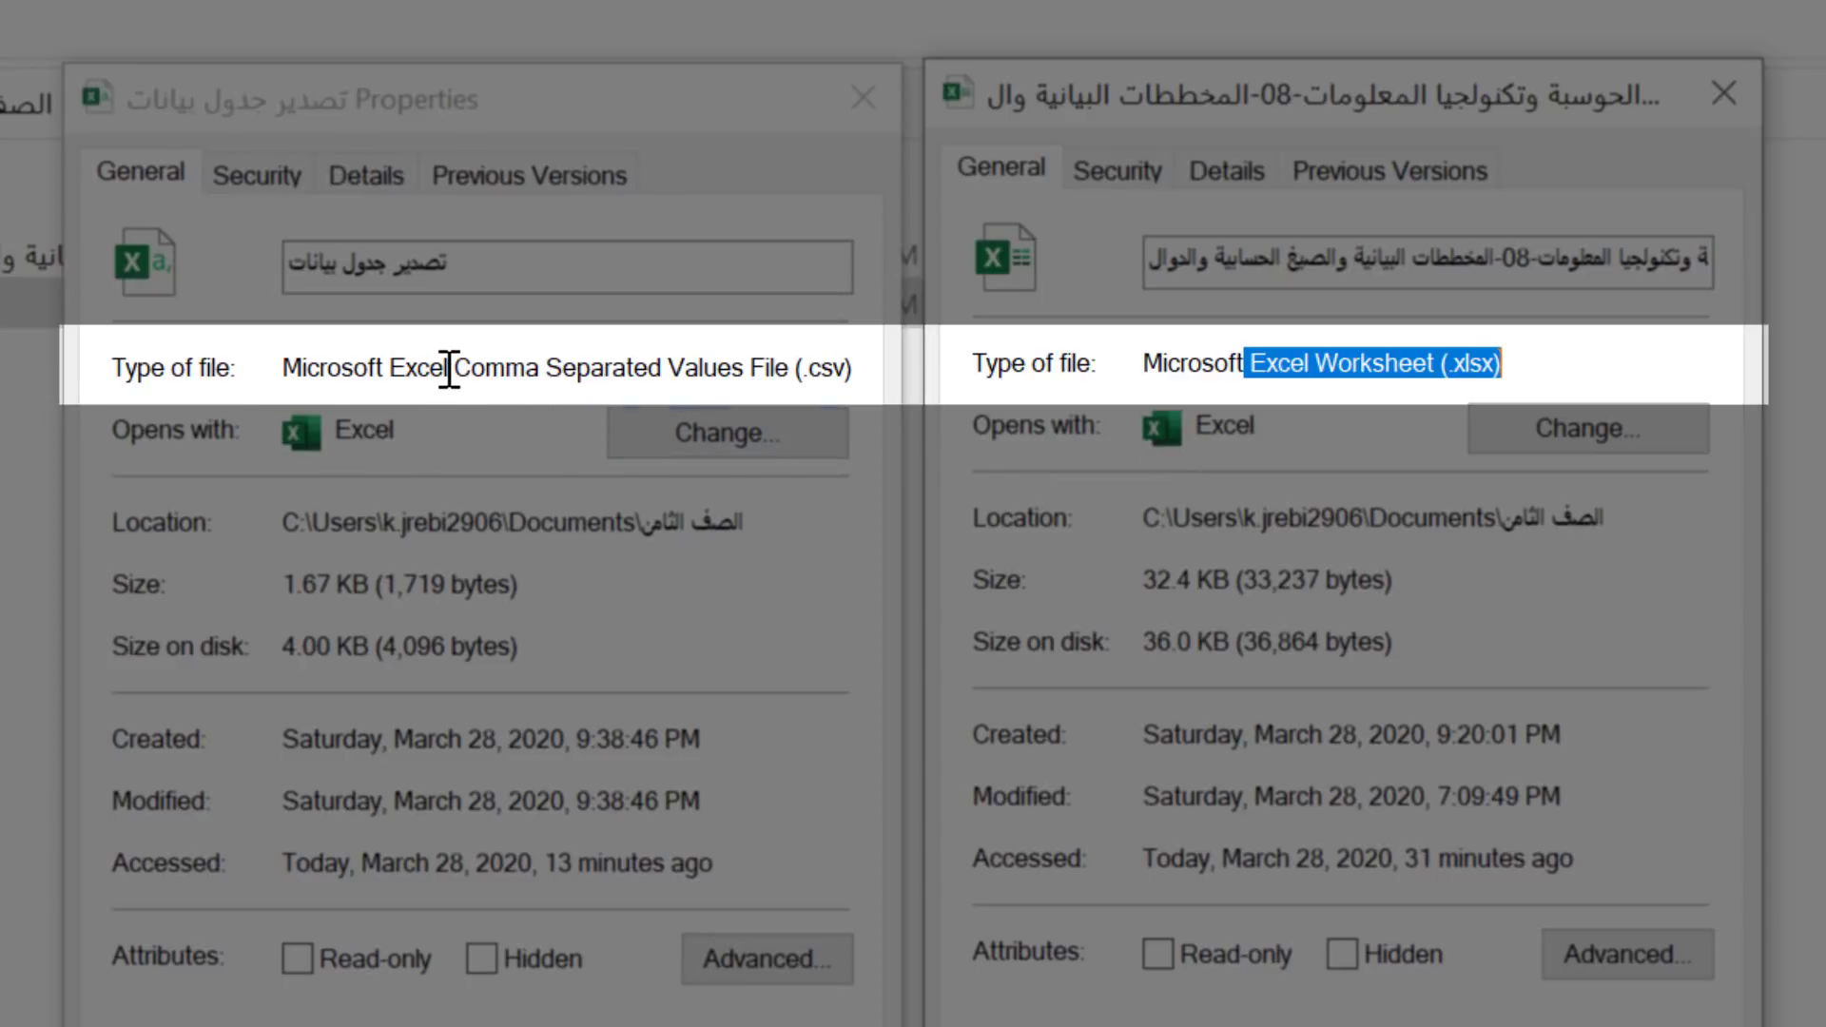
drag(449, 369, 850, 368)
click(824, 368)
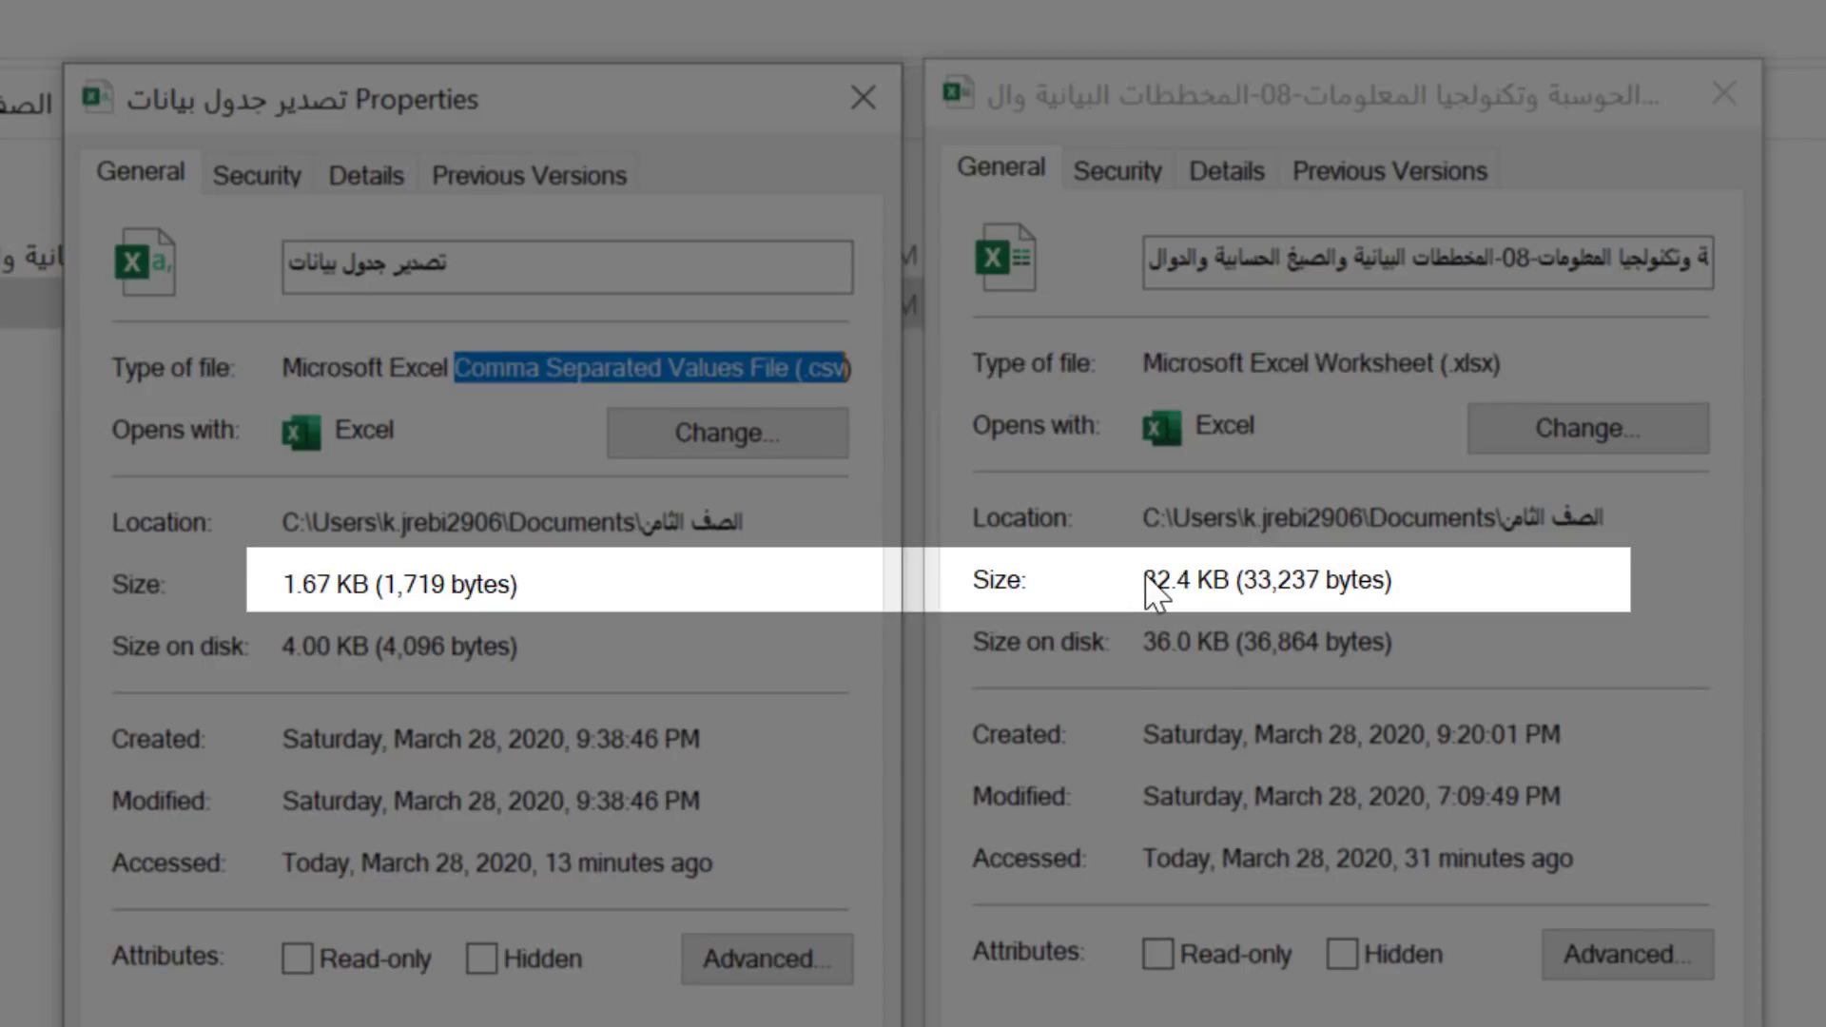
drag(1143, 580, 1233, 582)
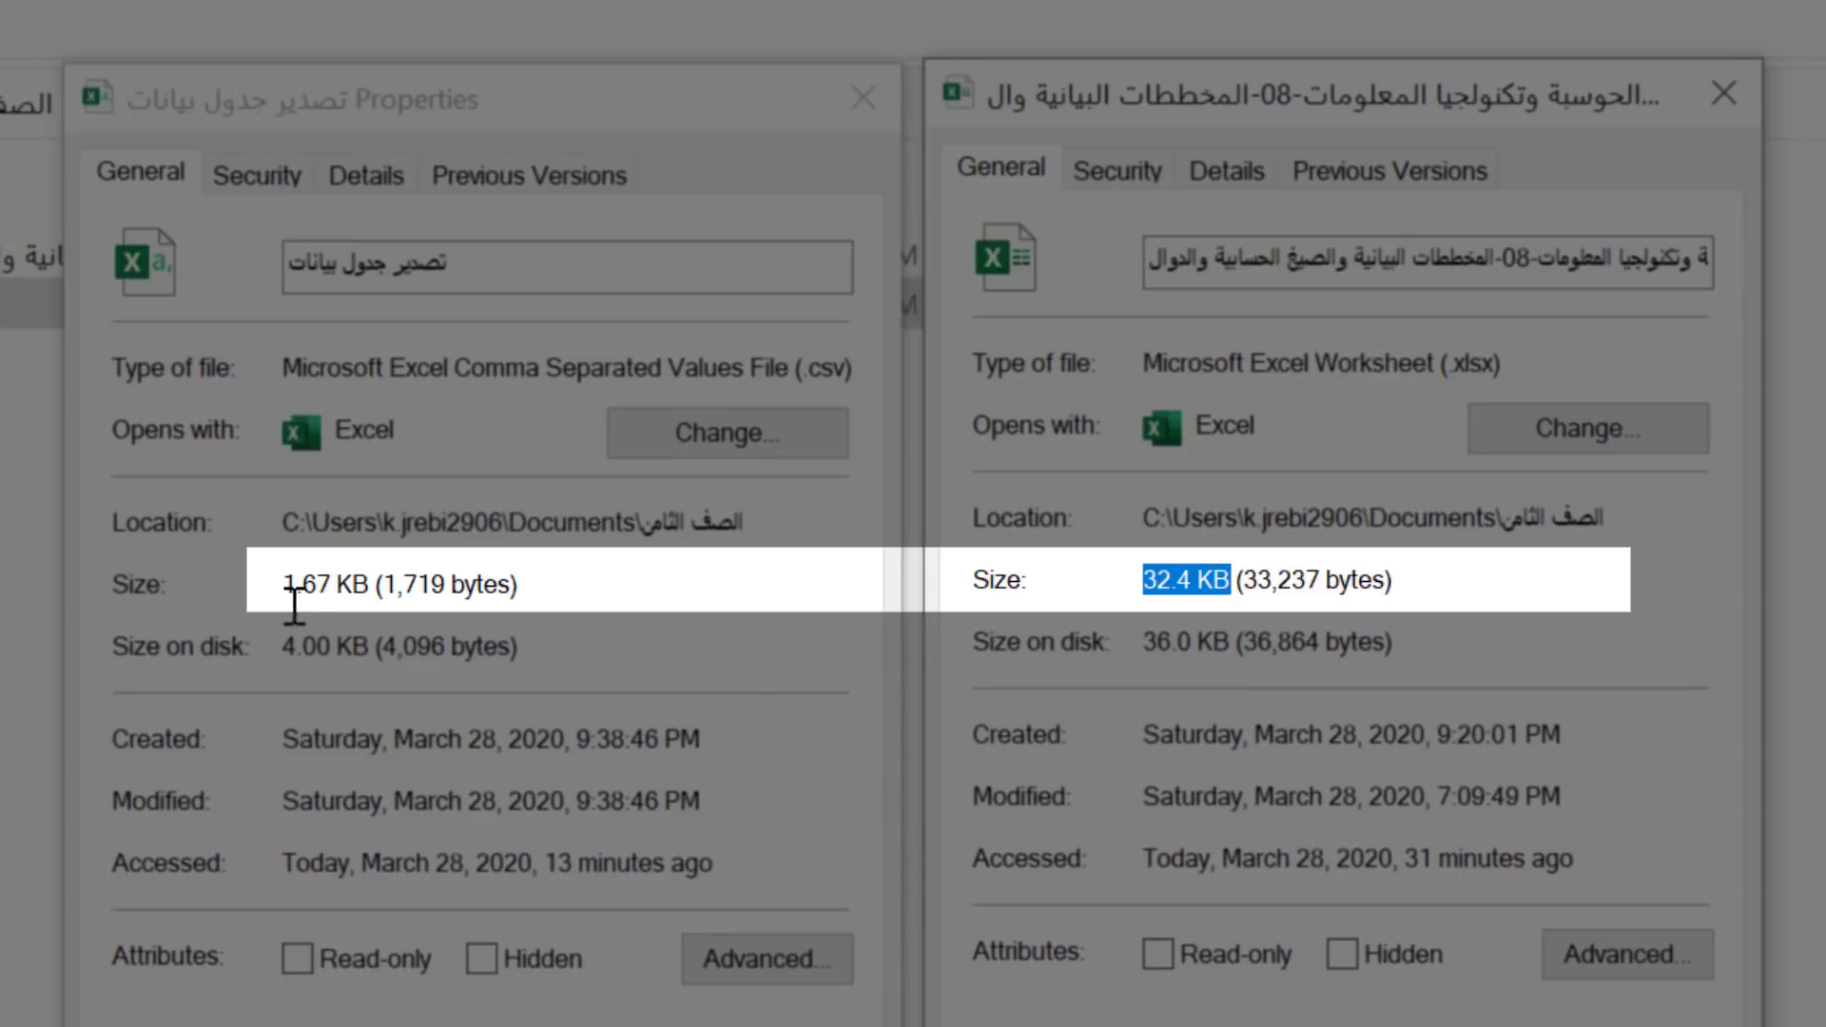
drag(282, 586, 369, 585)
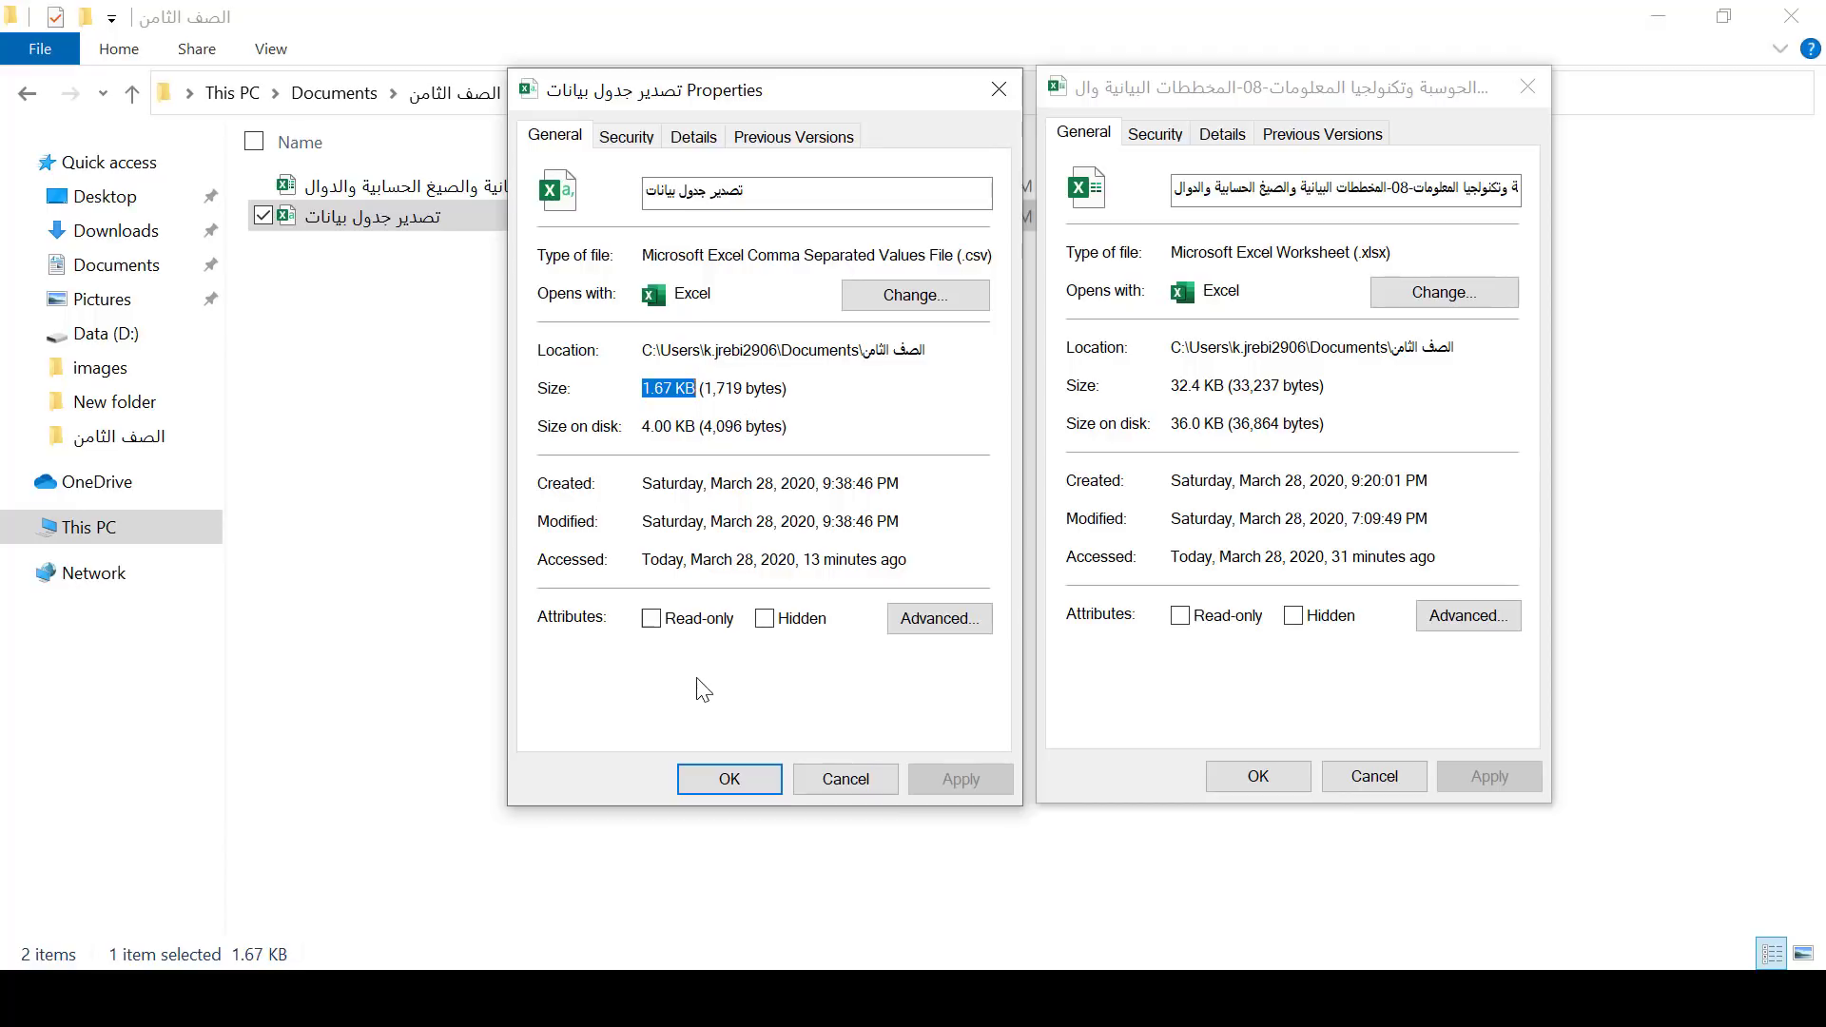
click(747, 779)
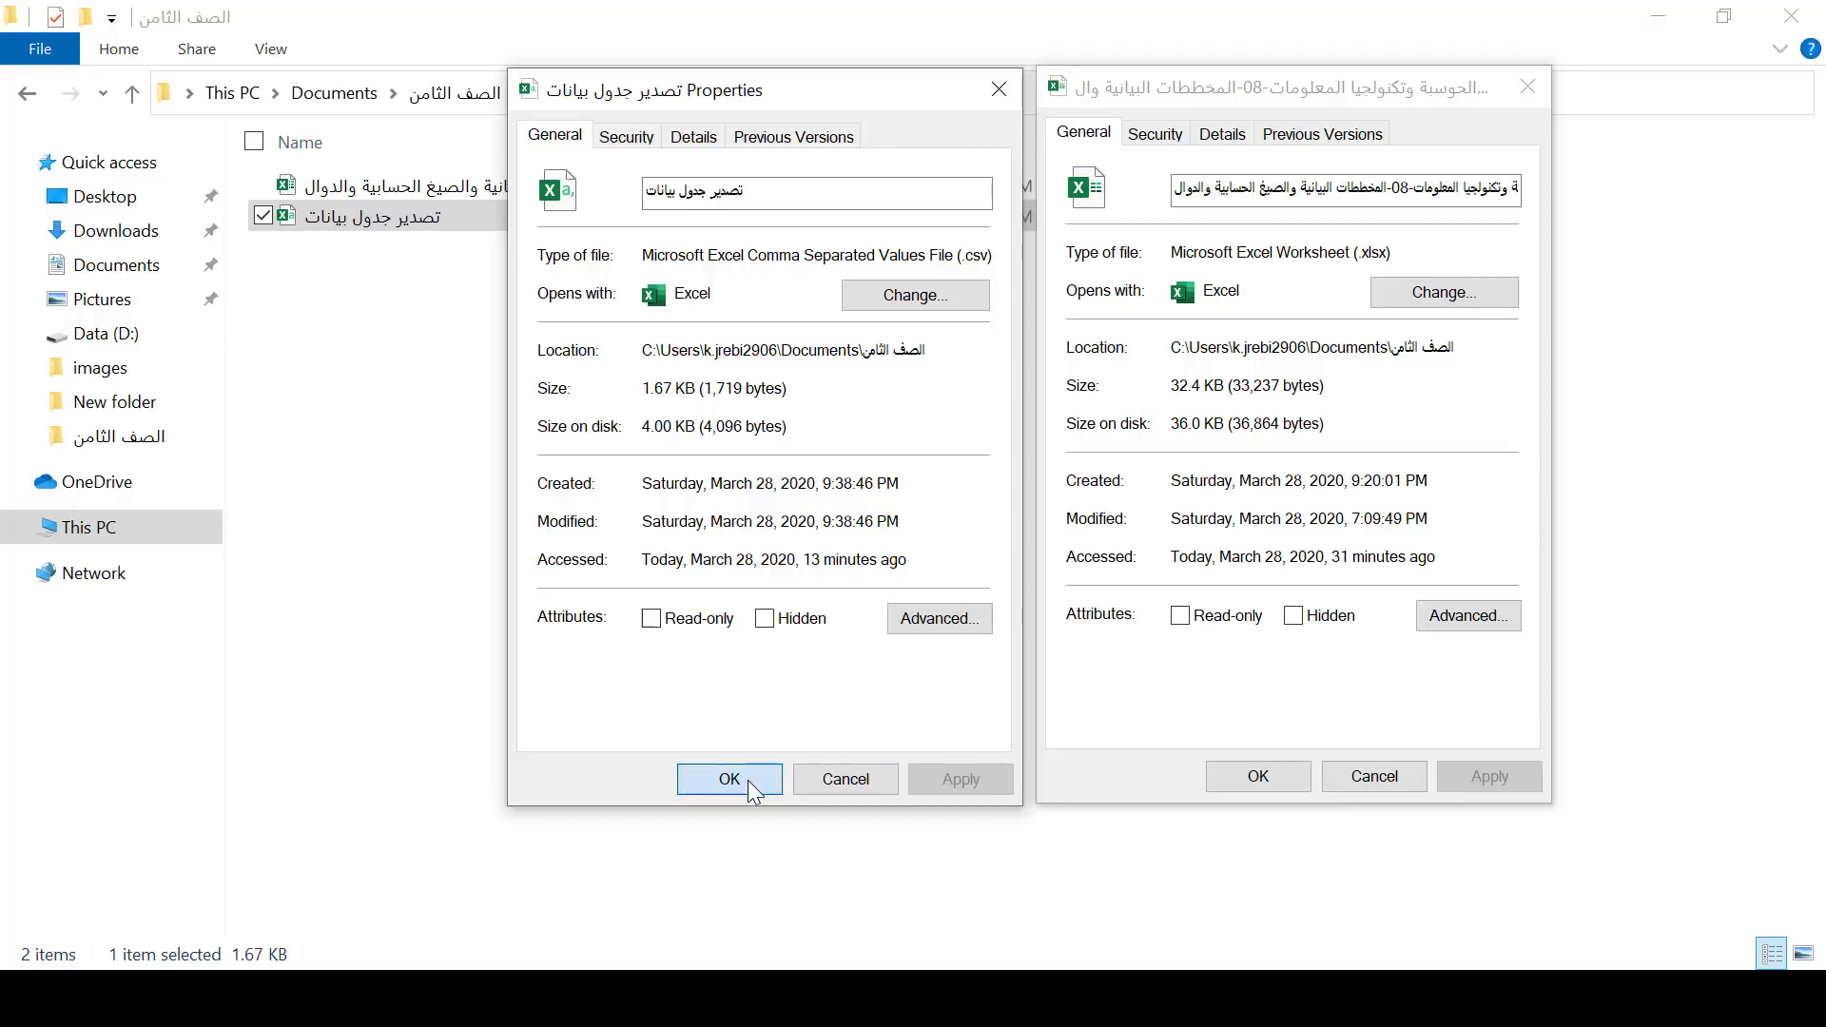
click(1277, 774)
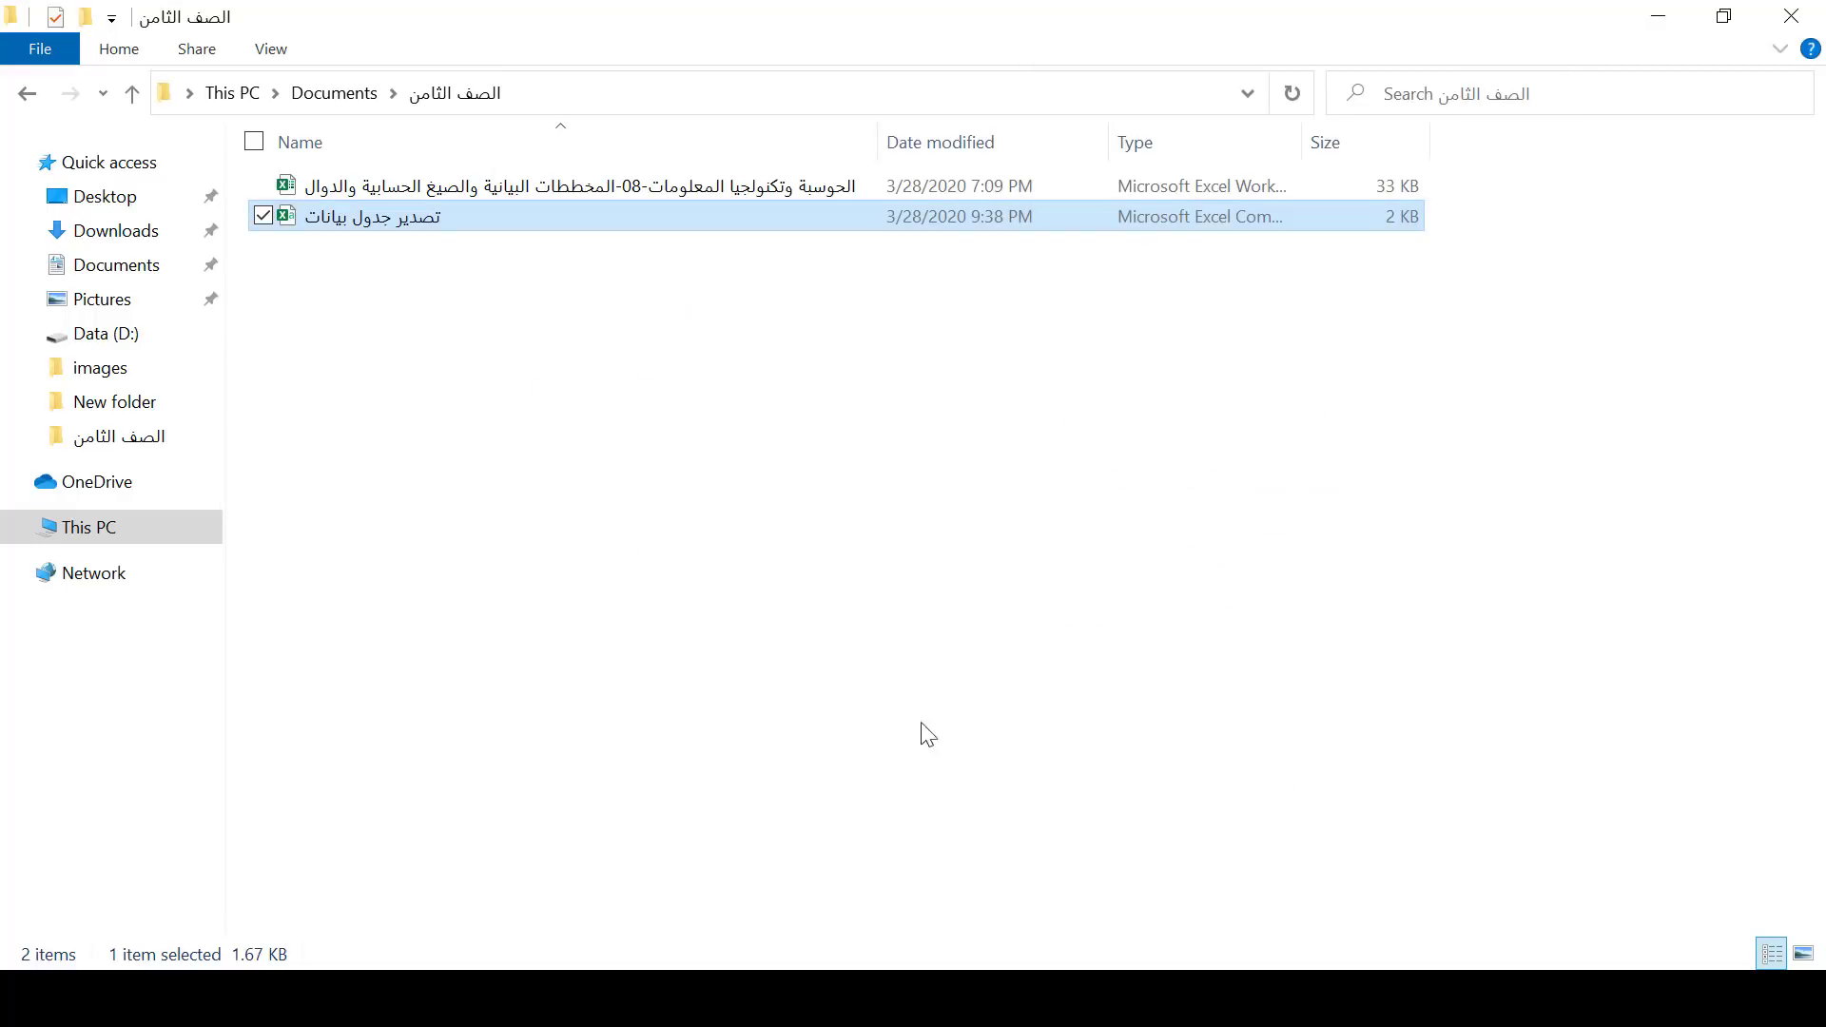
Open the CSV file "تصدير جدول بيانات" in Notepad and examine its header and comma-separated records
right_click(380, 211)
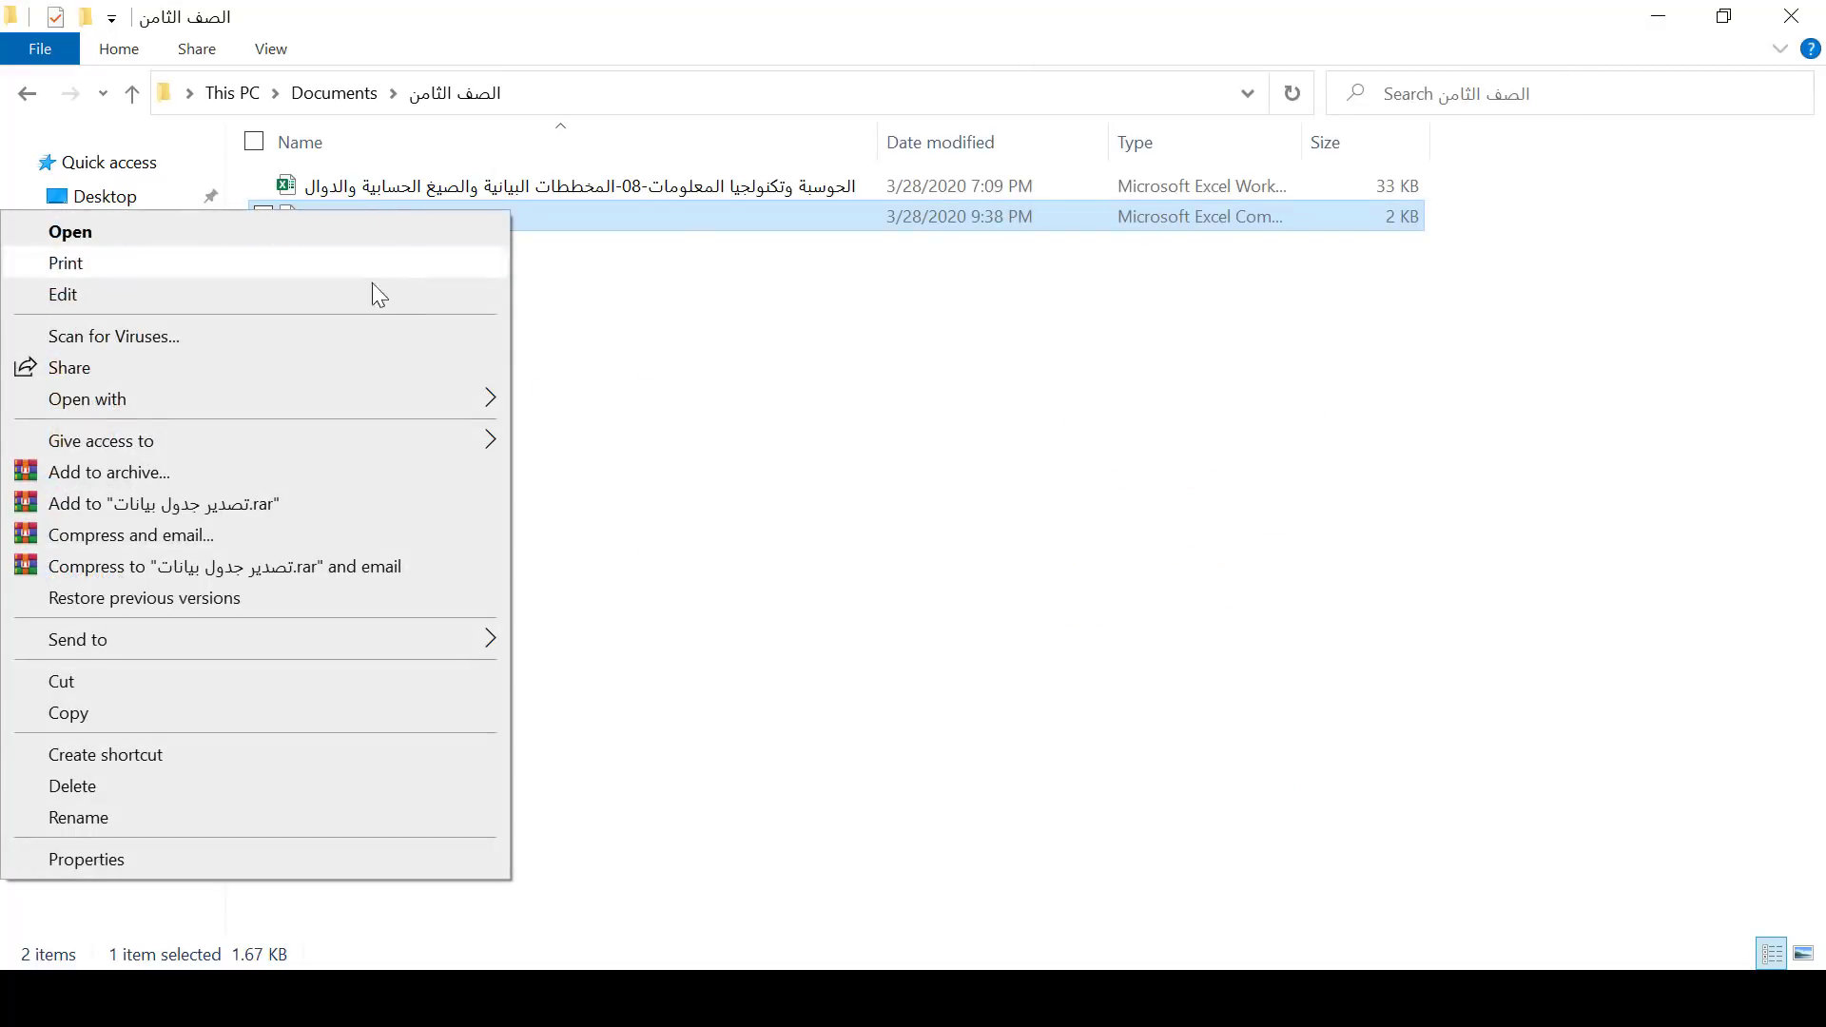
mouse_move(385, 397)
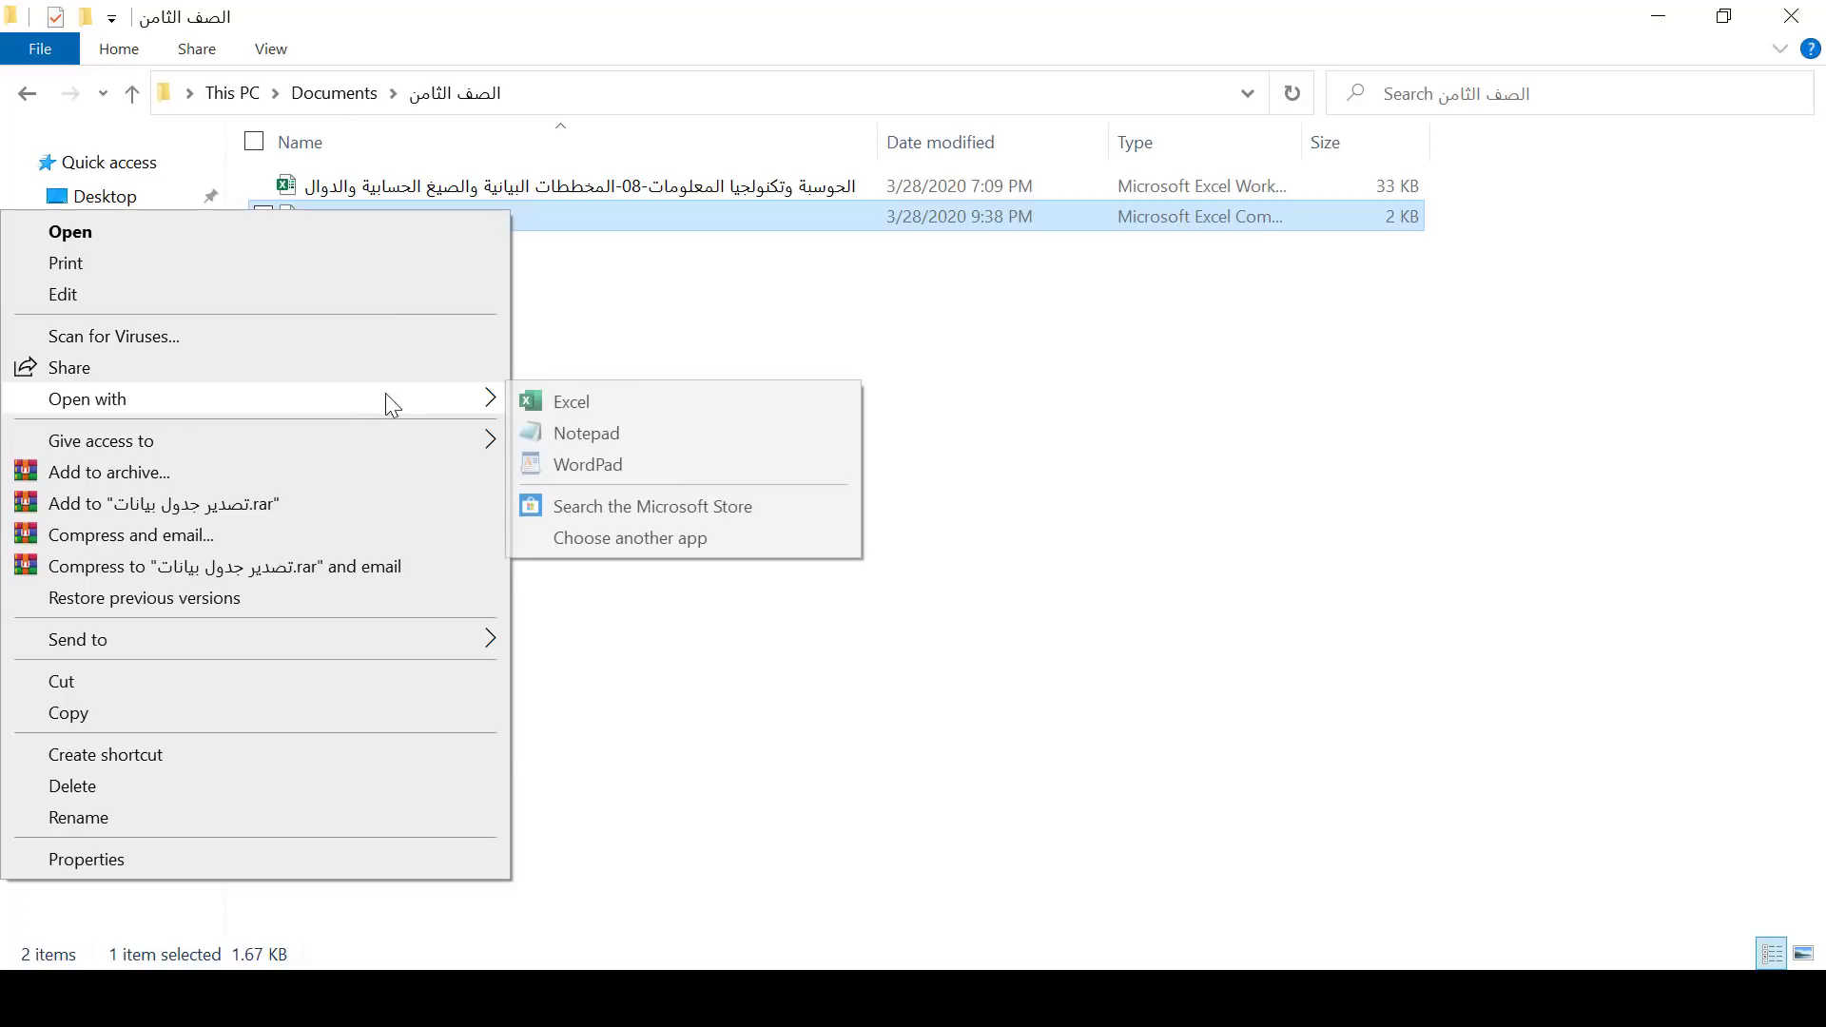
click(563, 432)
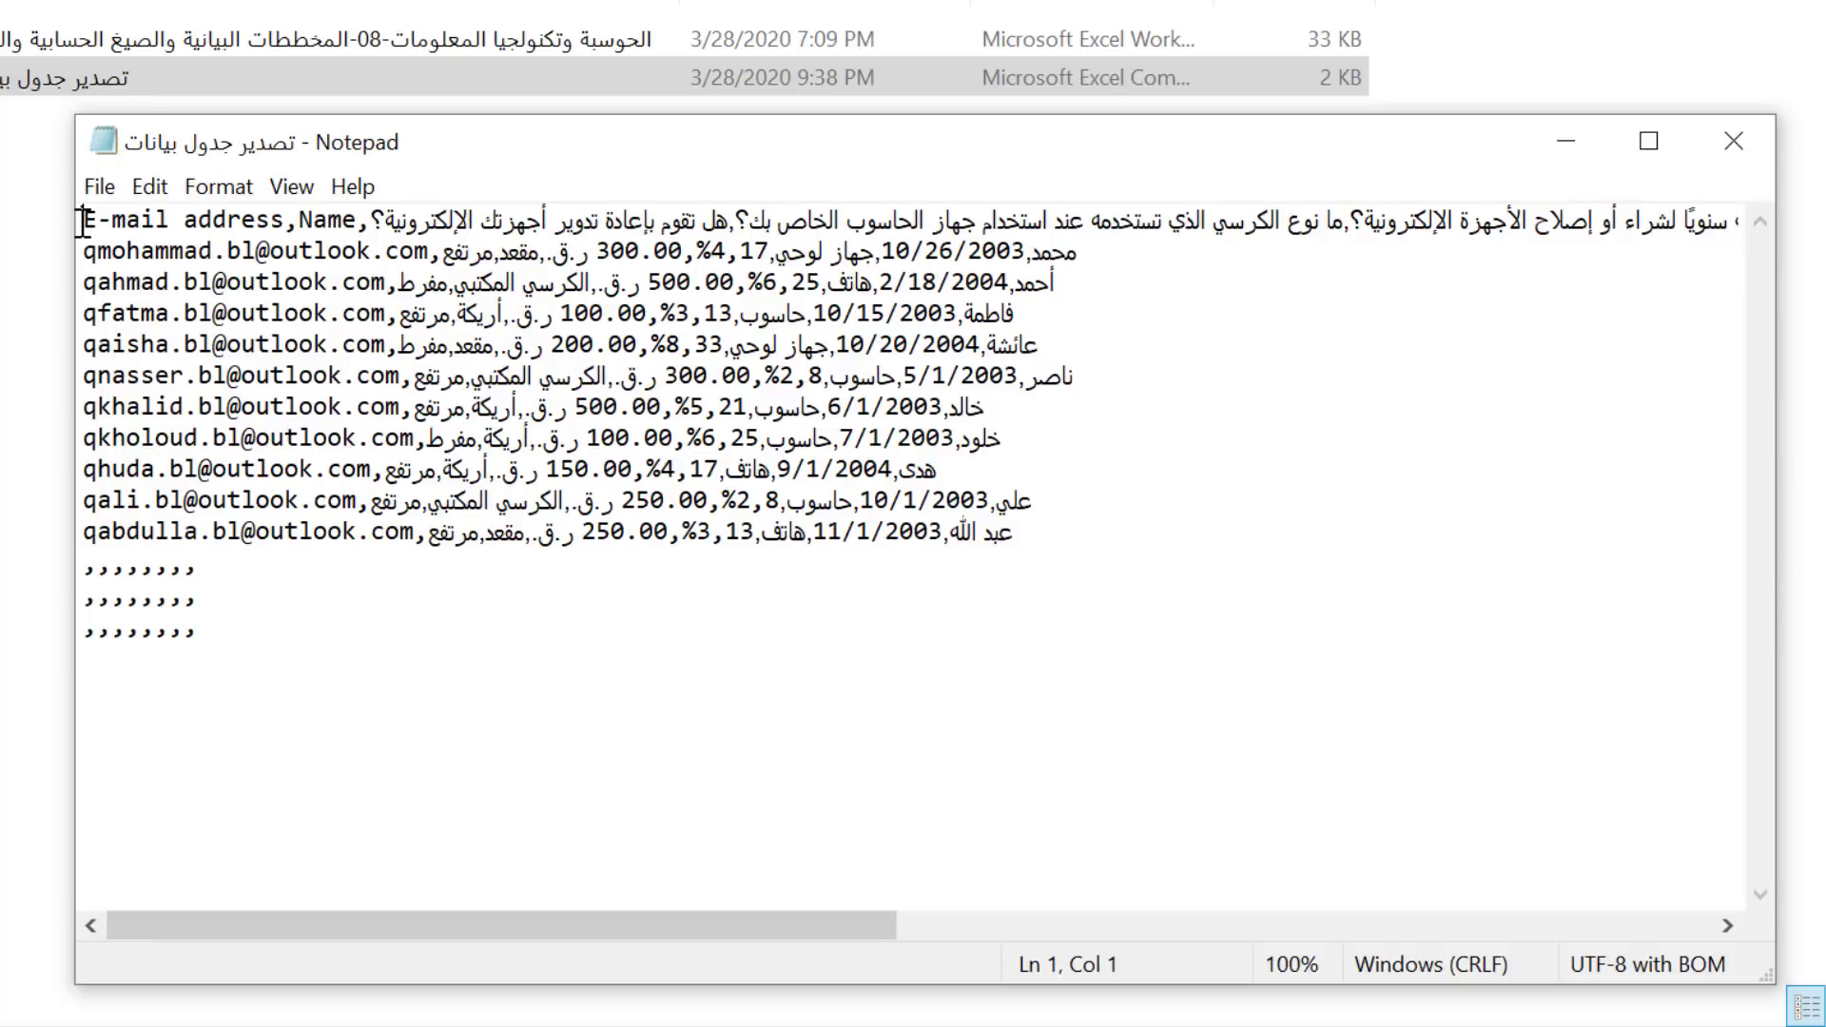
drag(83, 223, 996, 552)
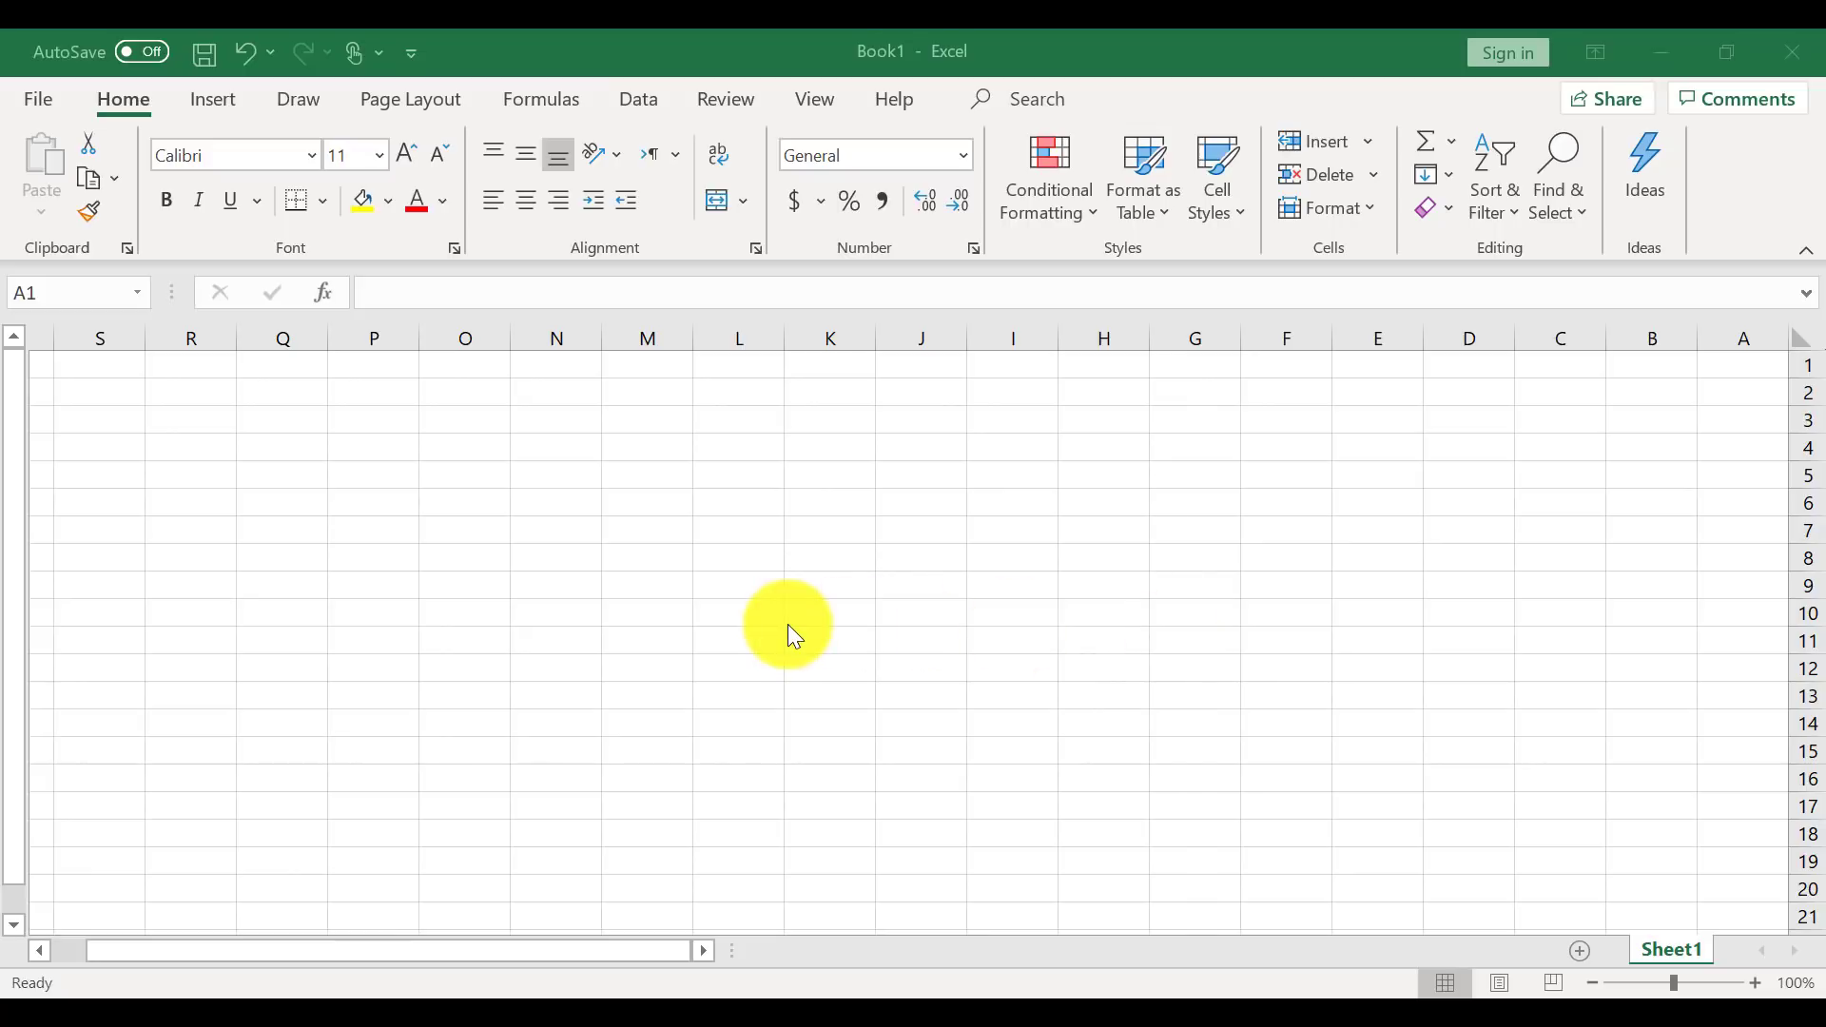
Start a text/CSV import using the file "تصدير جدول بيانات" from the "الصف الثامن" folder in Documents
click(640, 103)
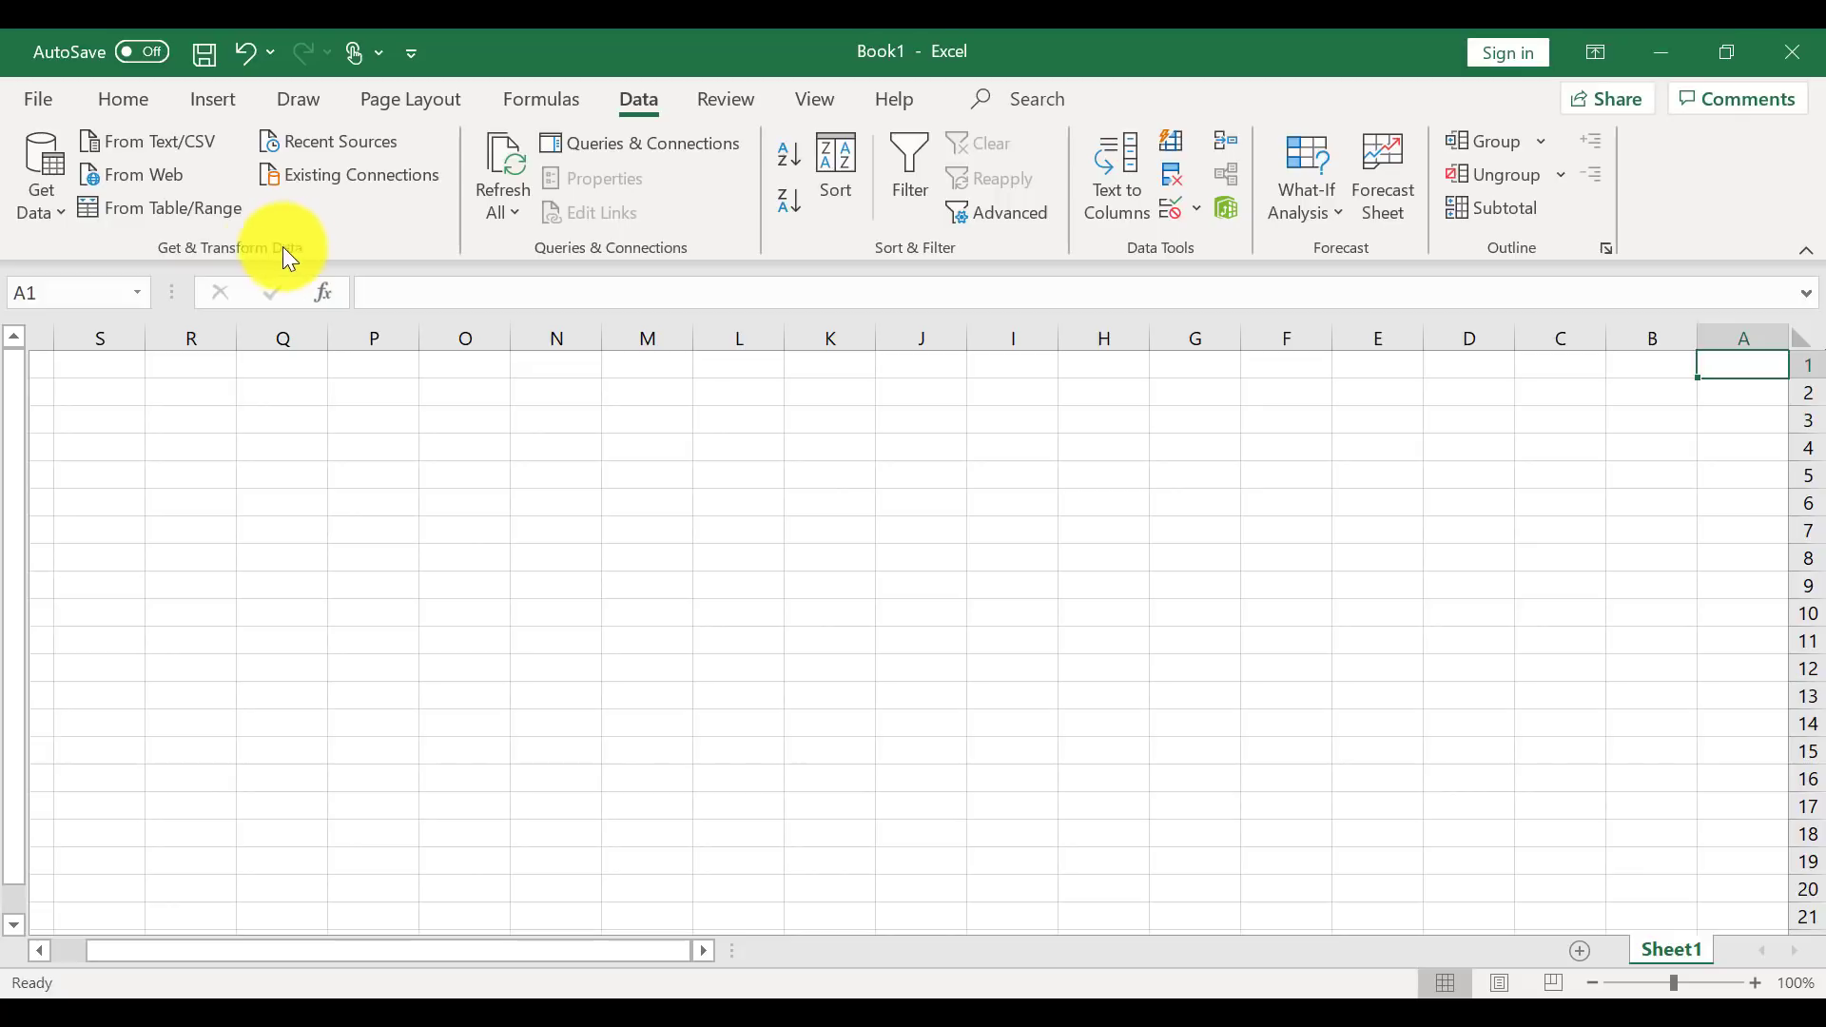
click(146, 143)
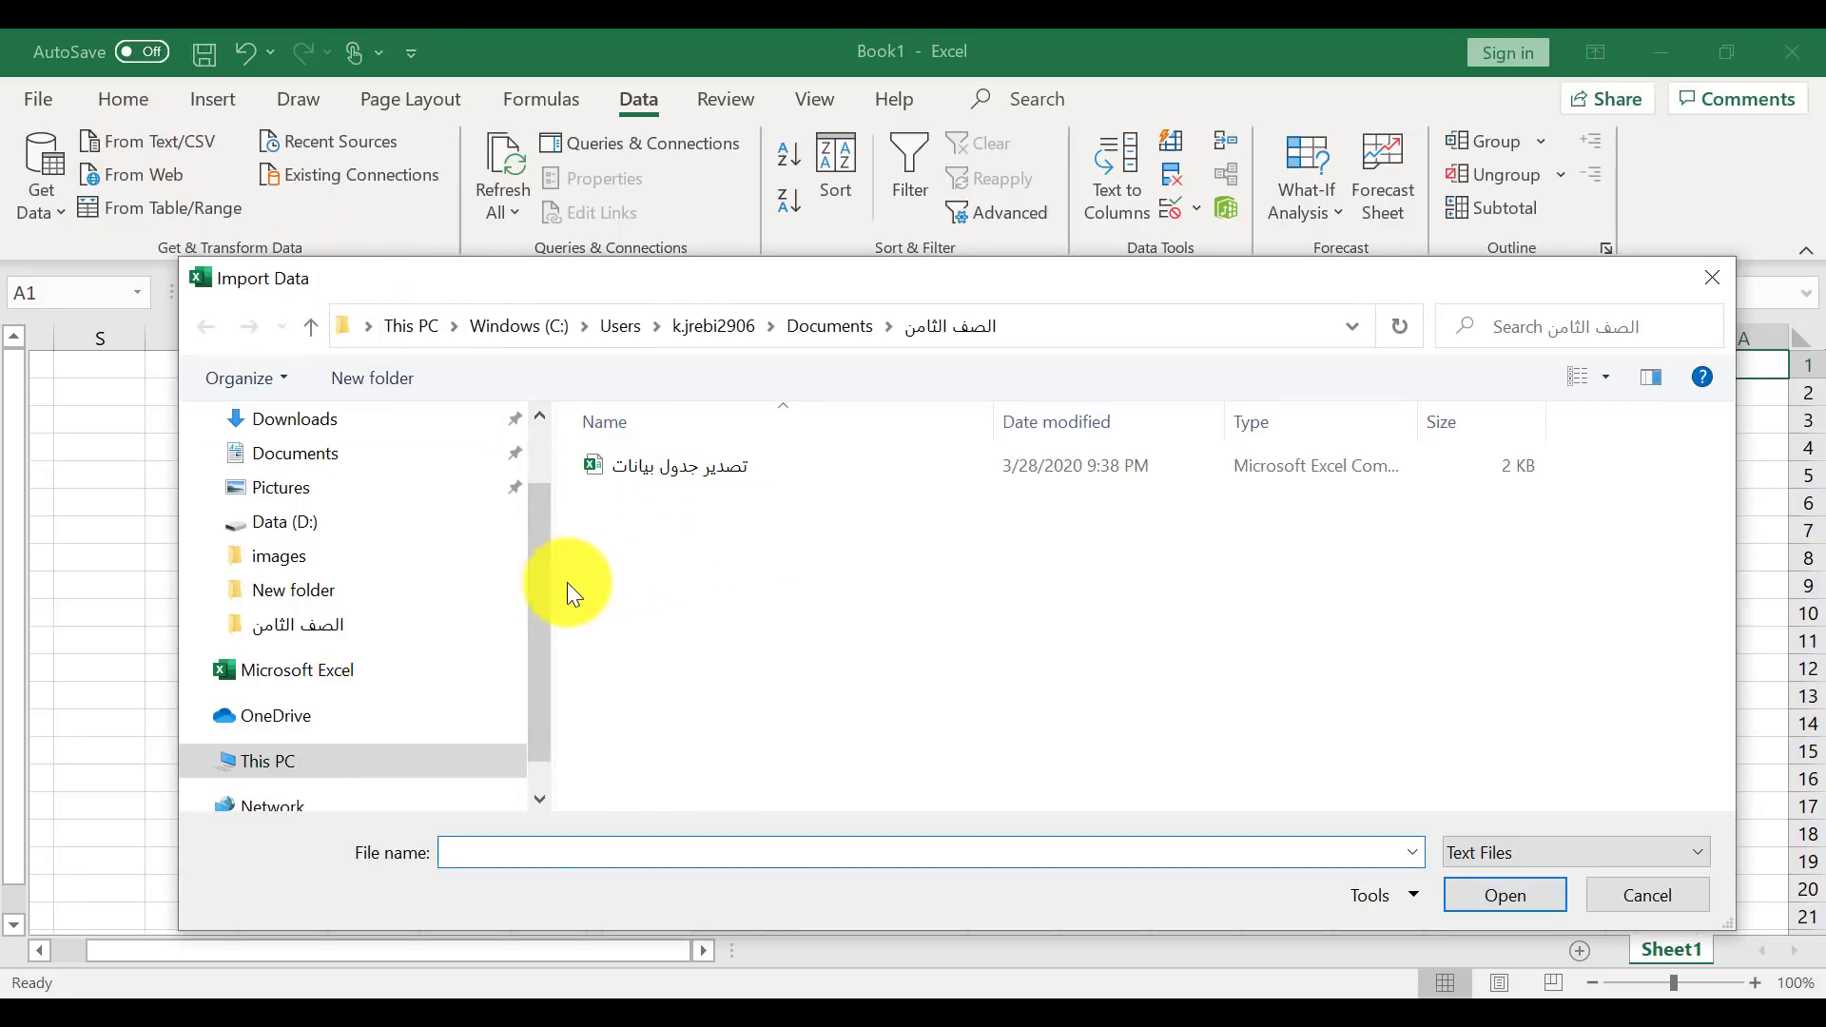
drag(535, 595, 546, 521)
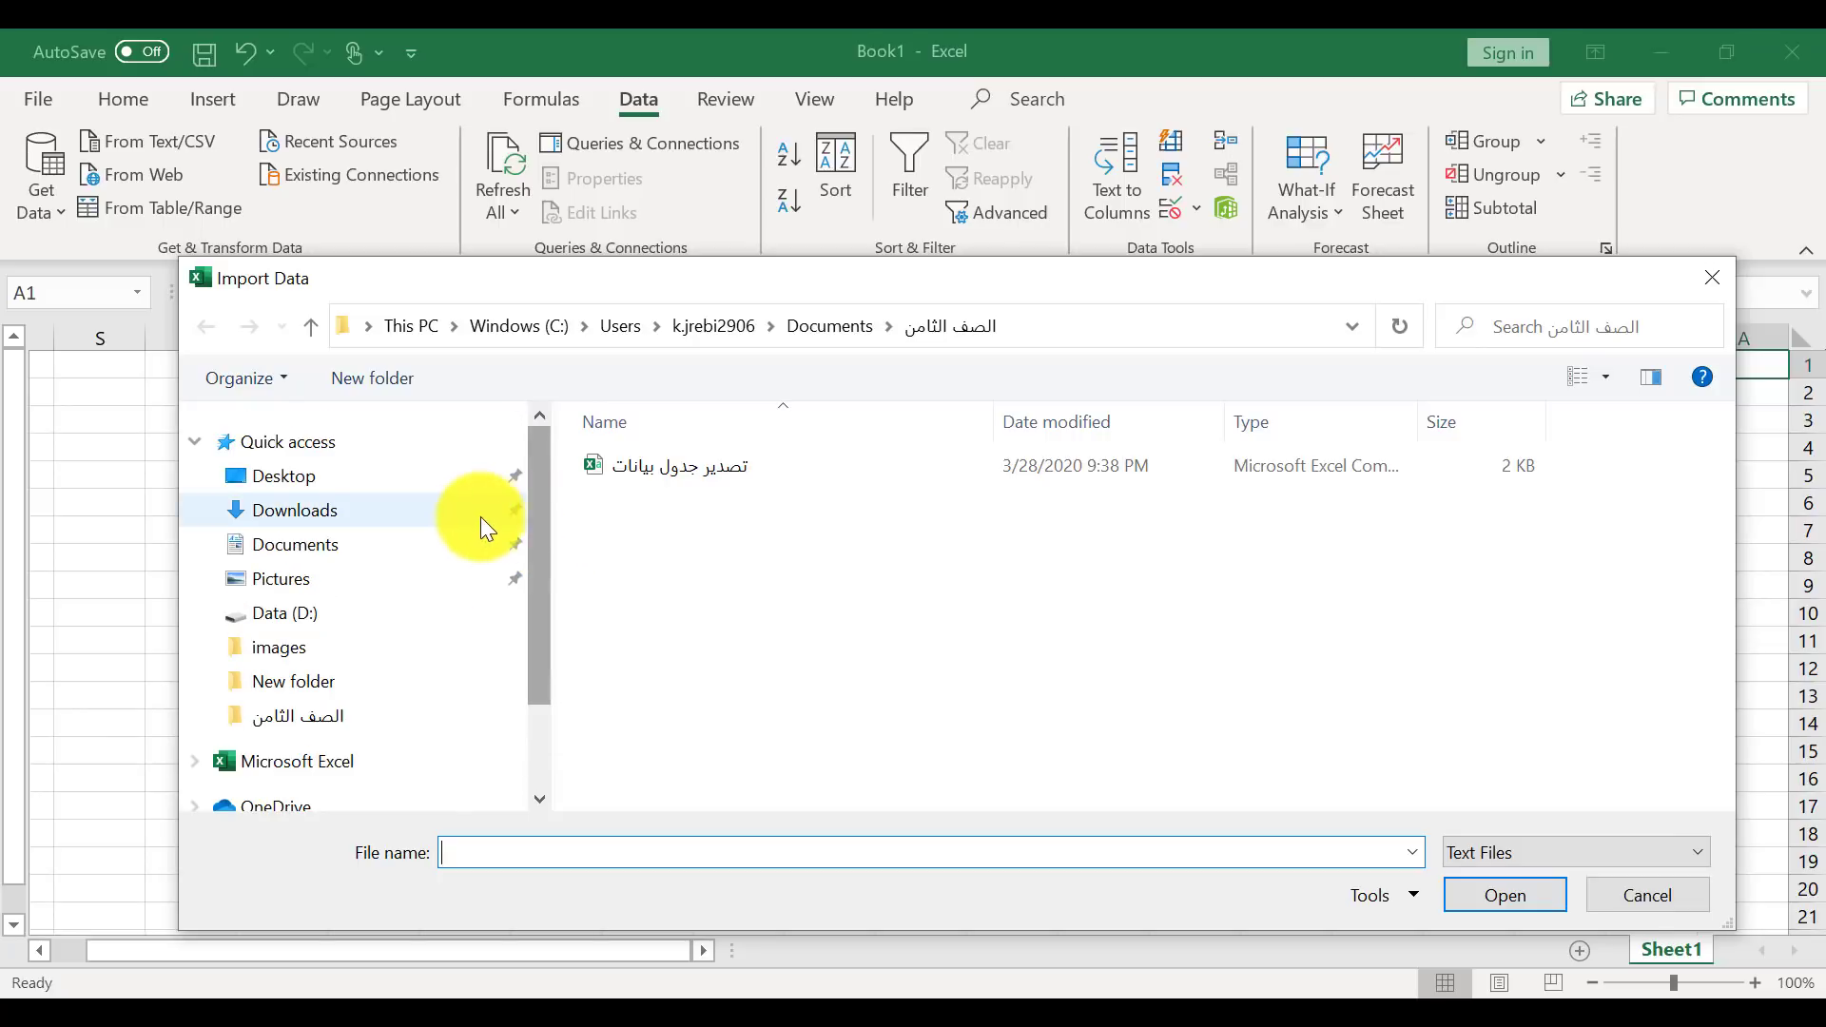
click(361, 560)
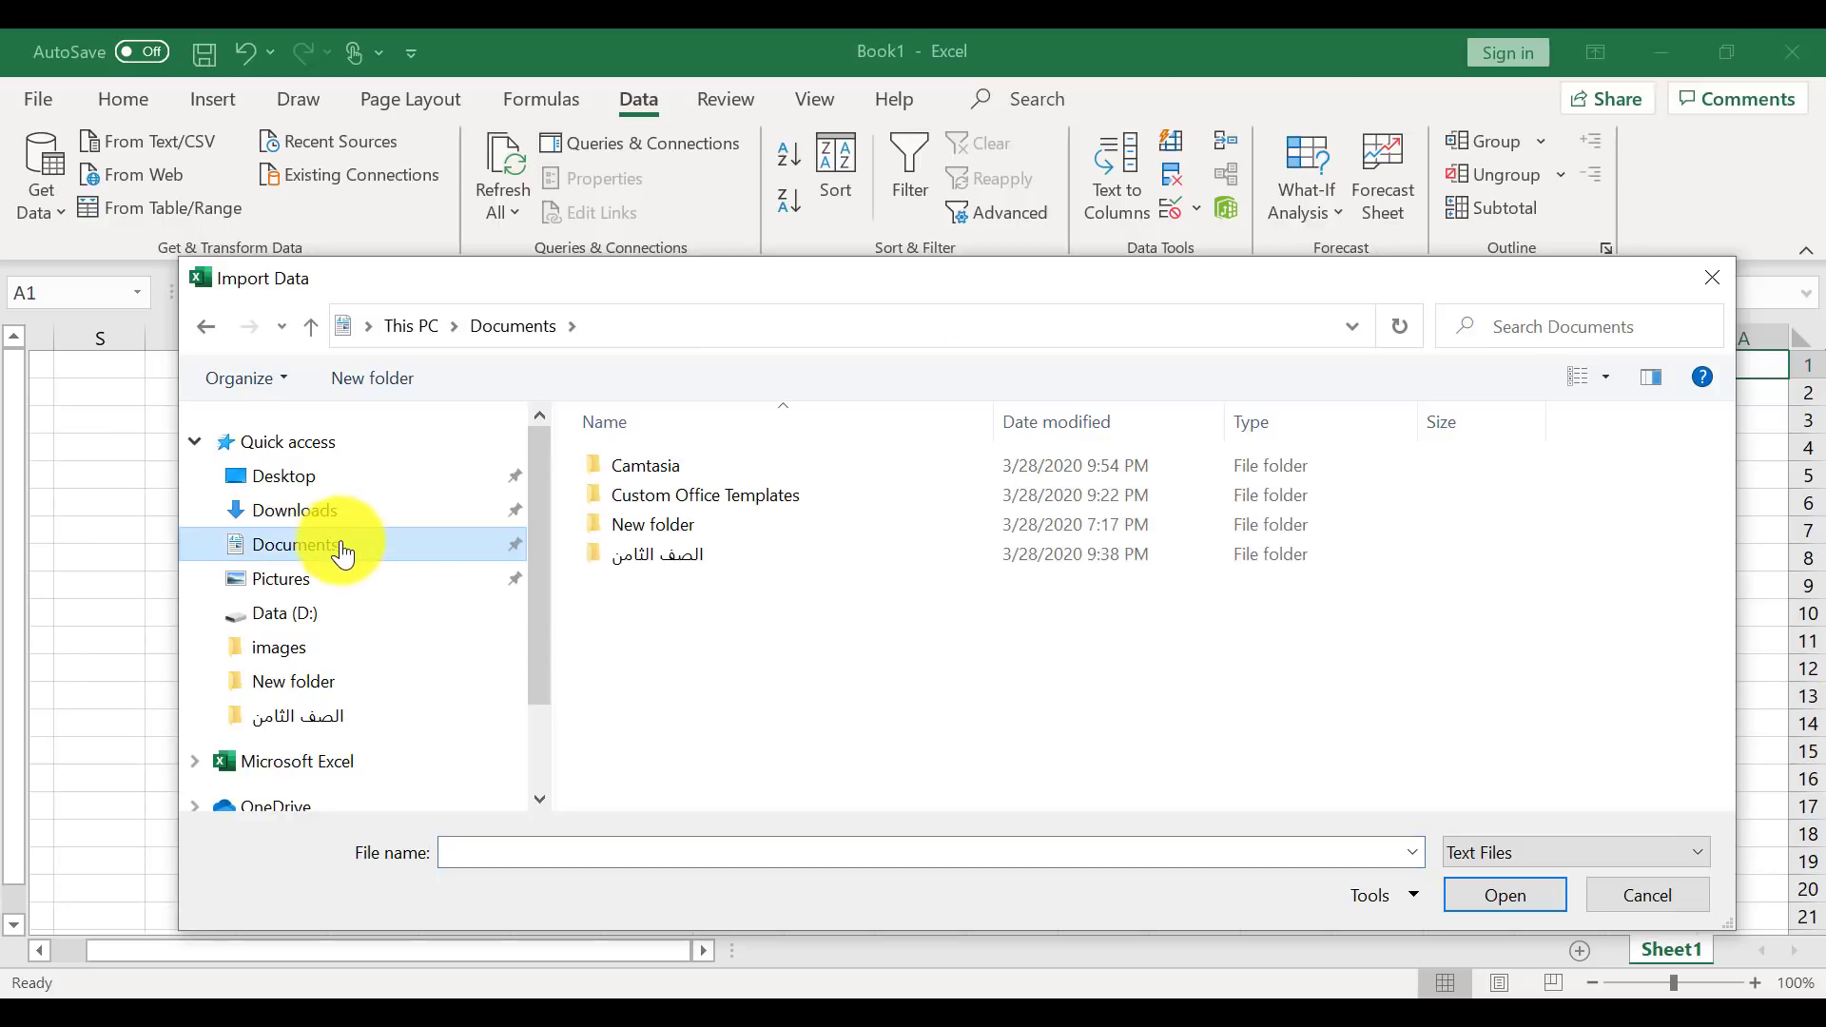
double_click(672, 563)
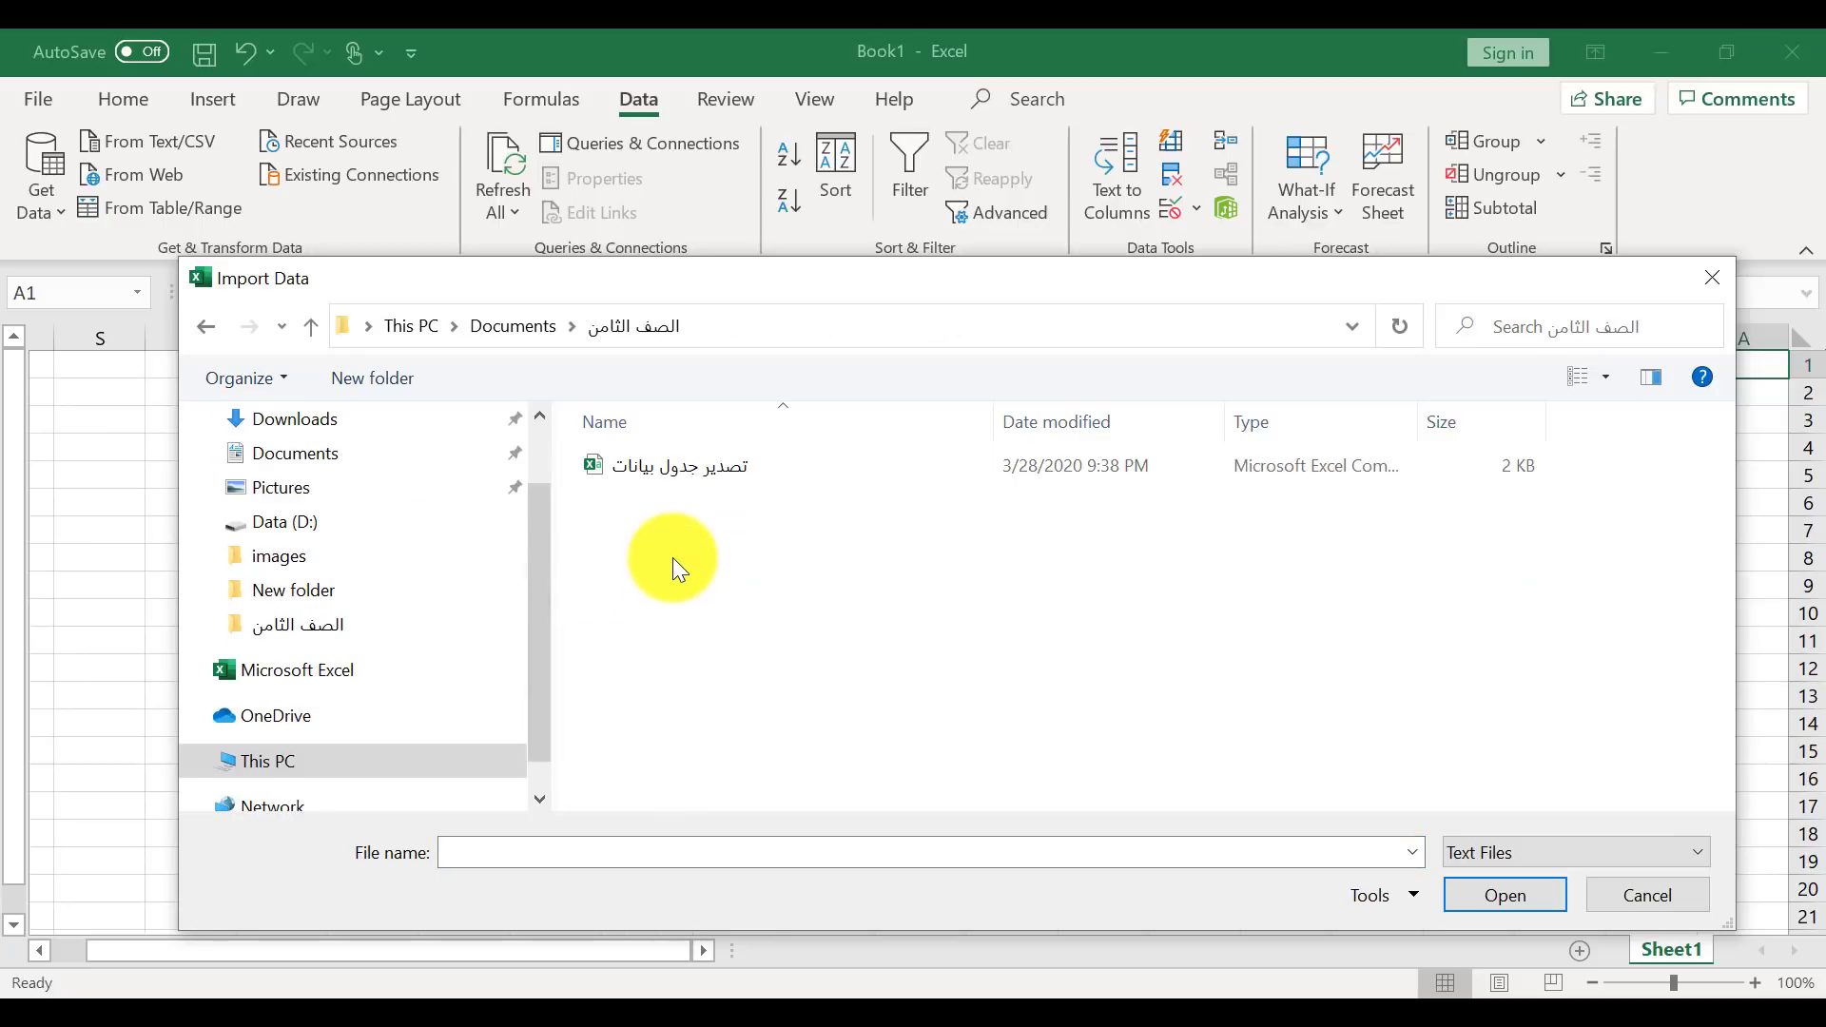
click(681, 481)
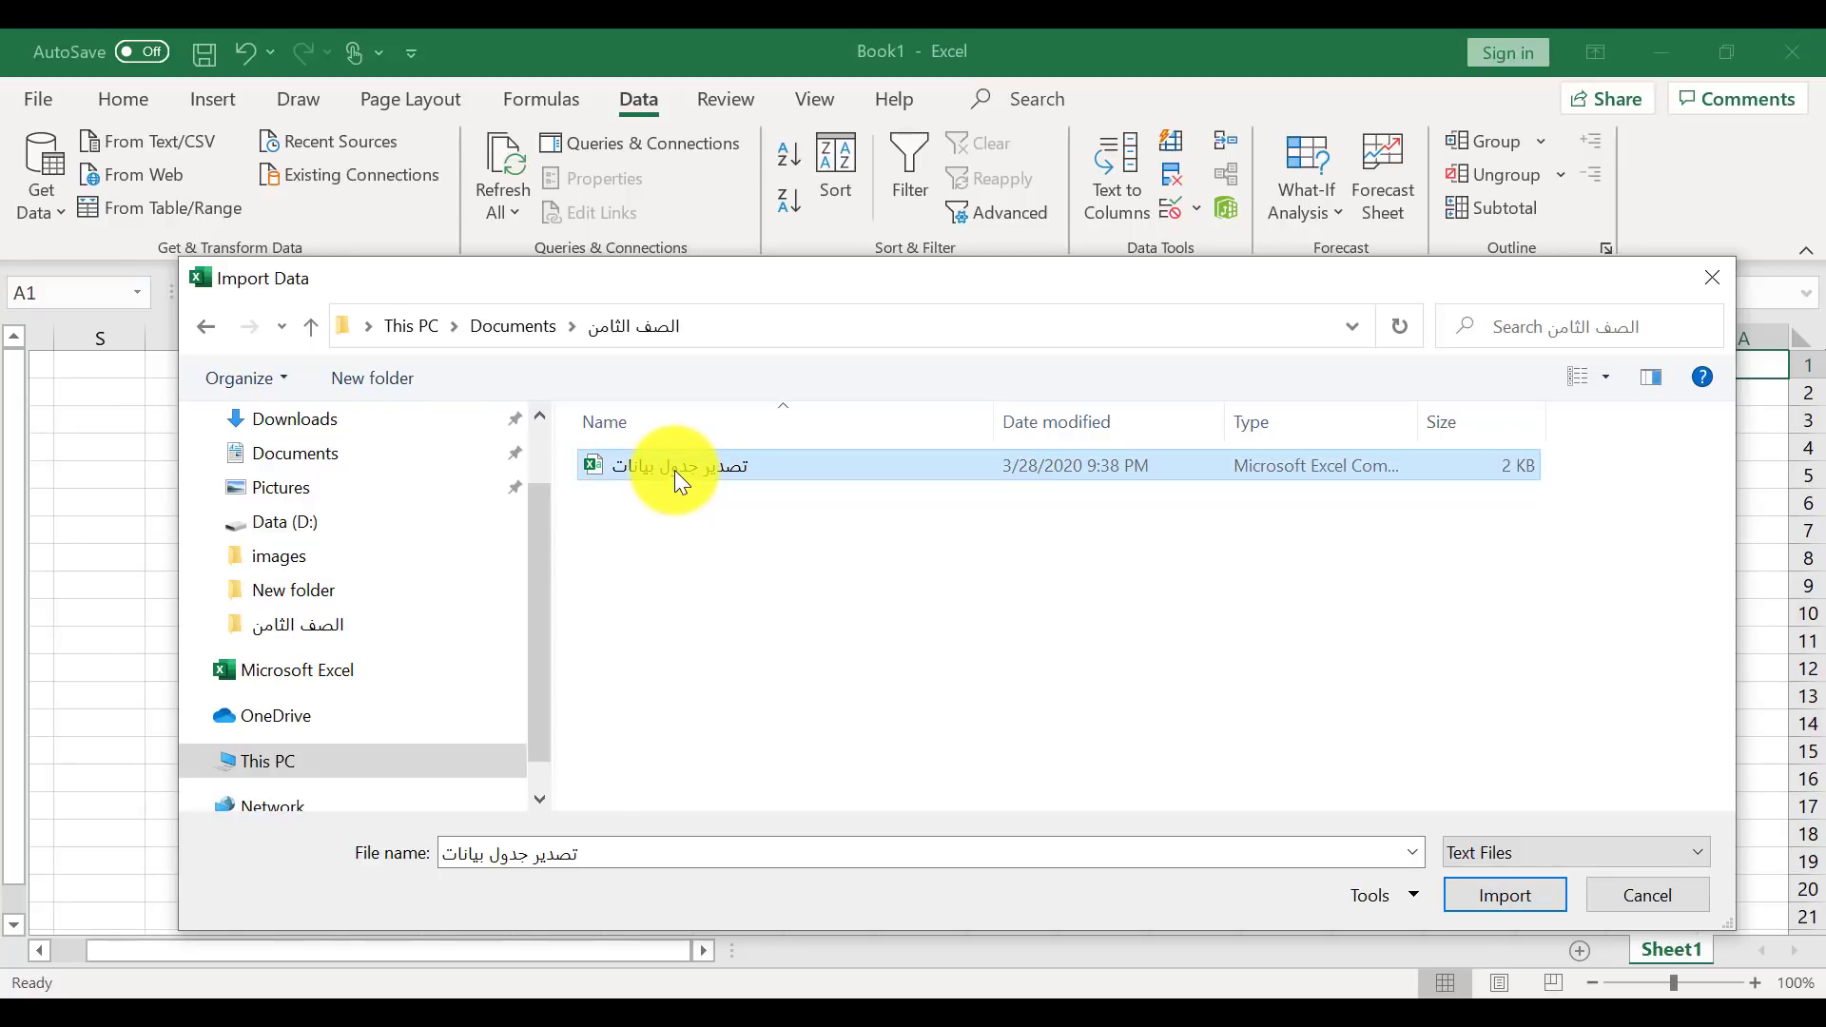
click(1499, 892)
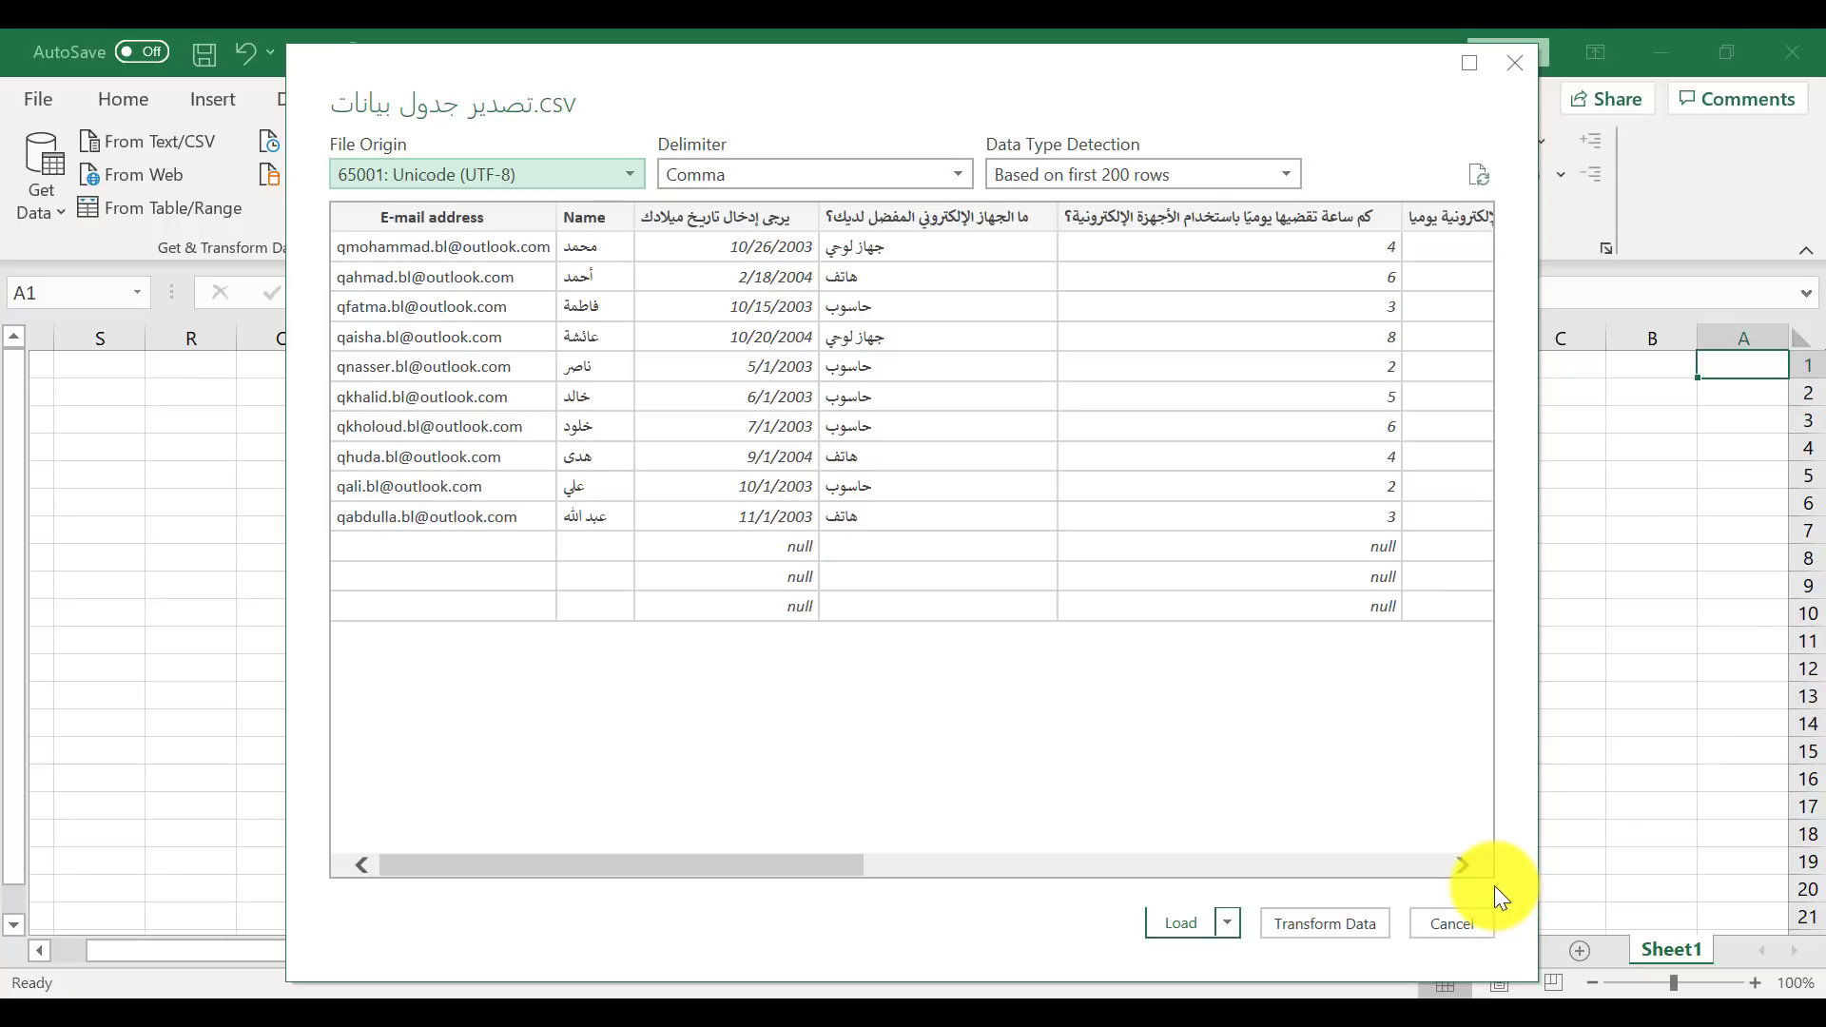
Load the CSV data as a table into the existing worksheet at cell A1
click(1231, 922)
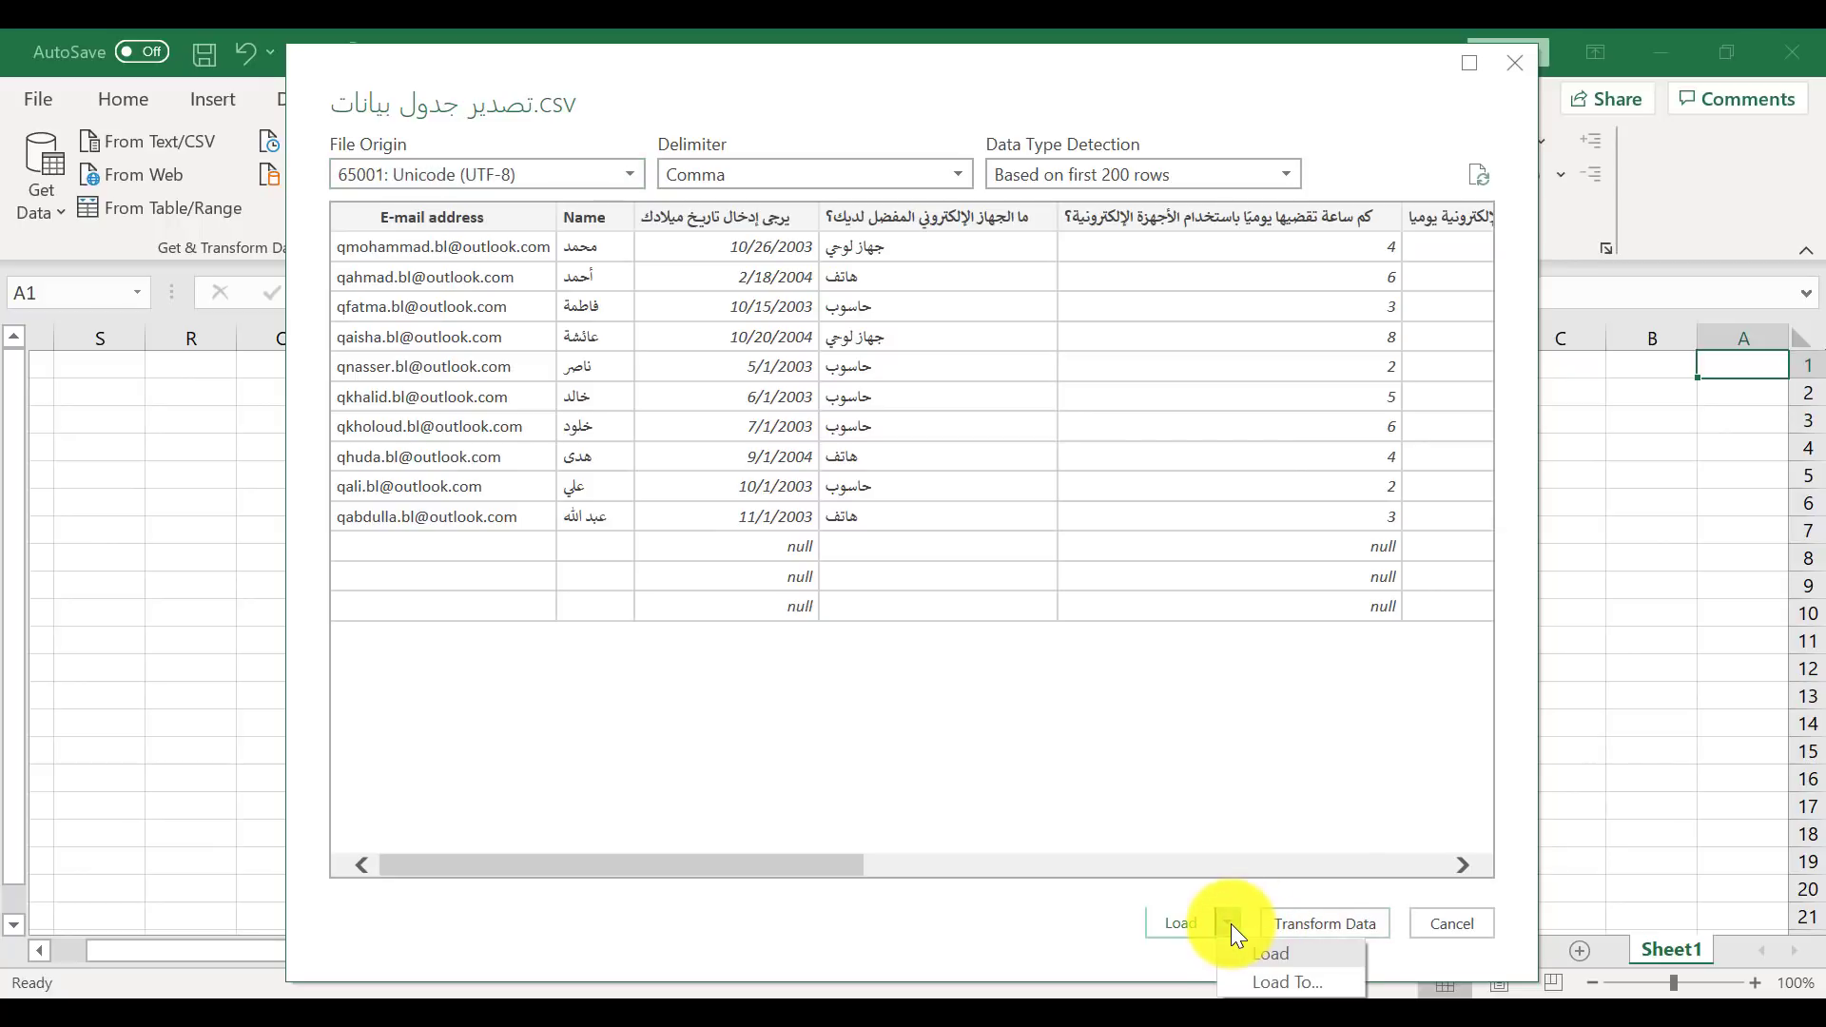
click(1246, 982)
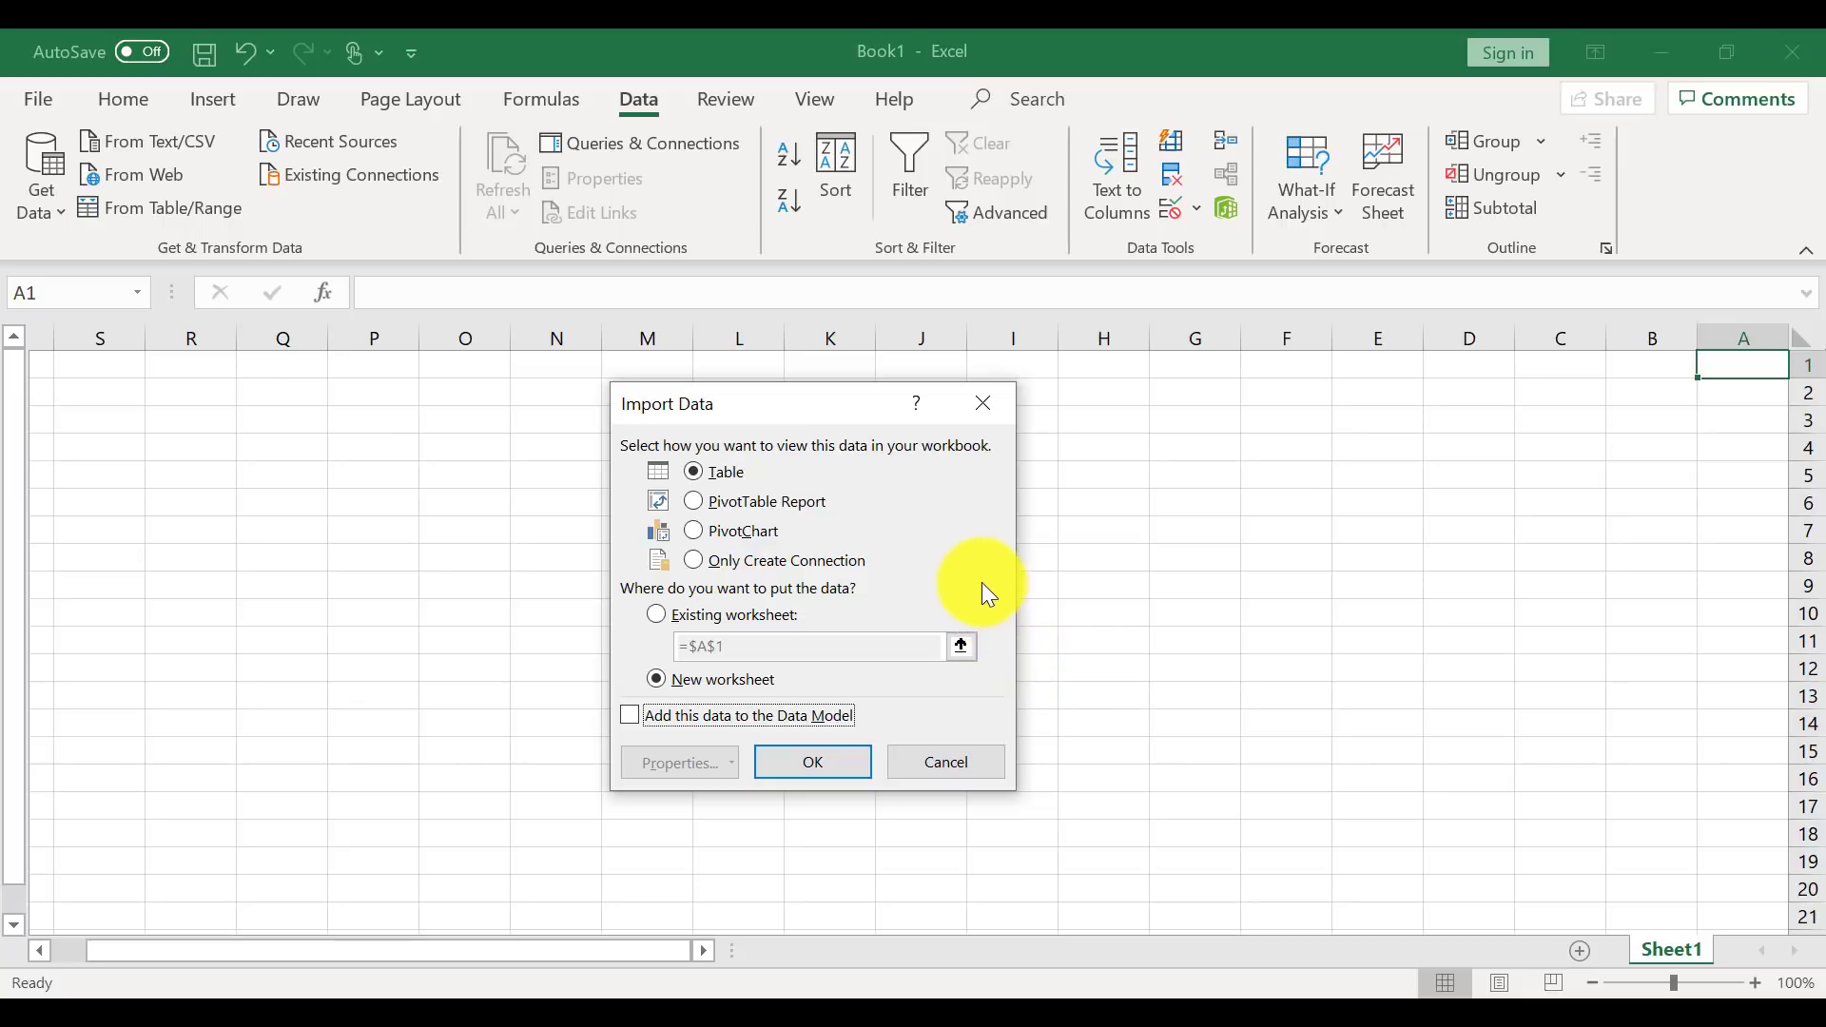
click(658, 614)
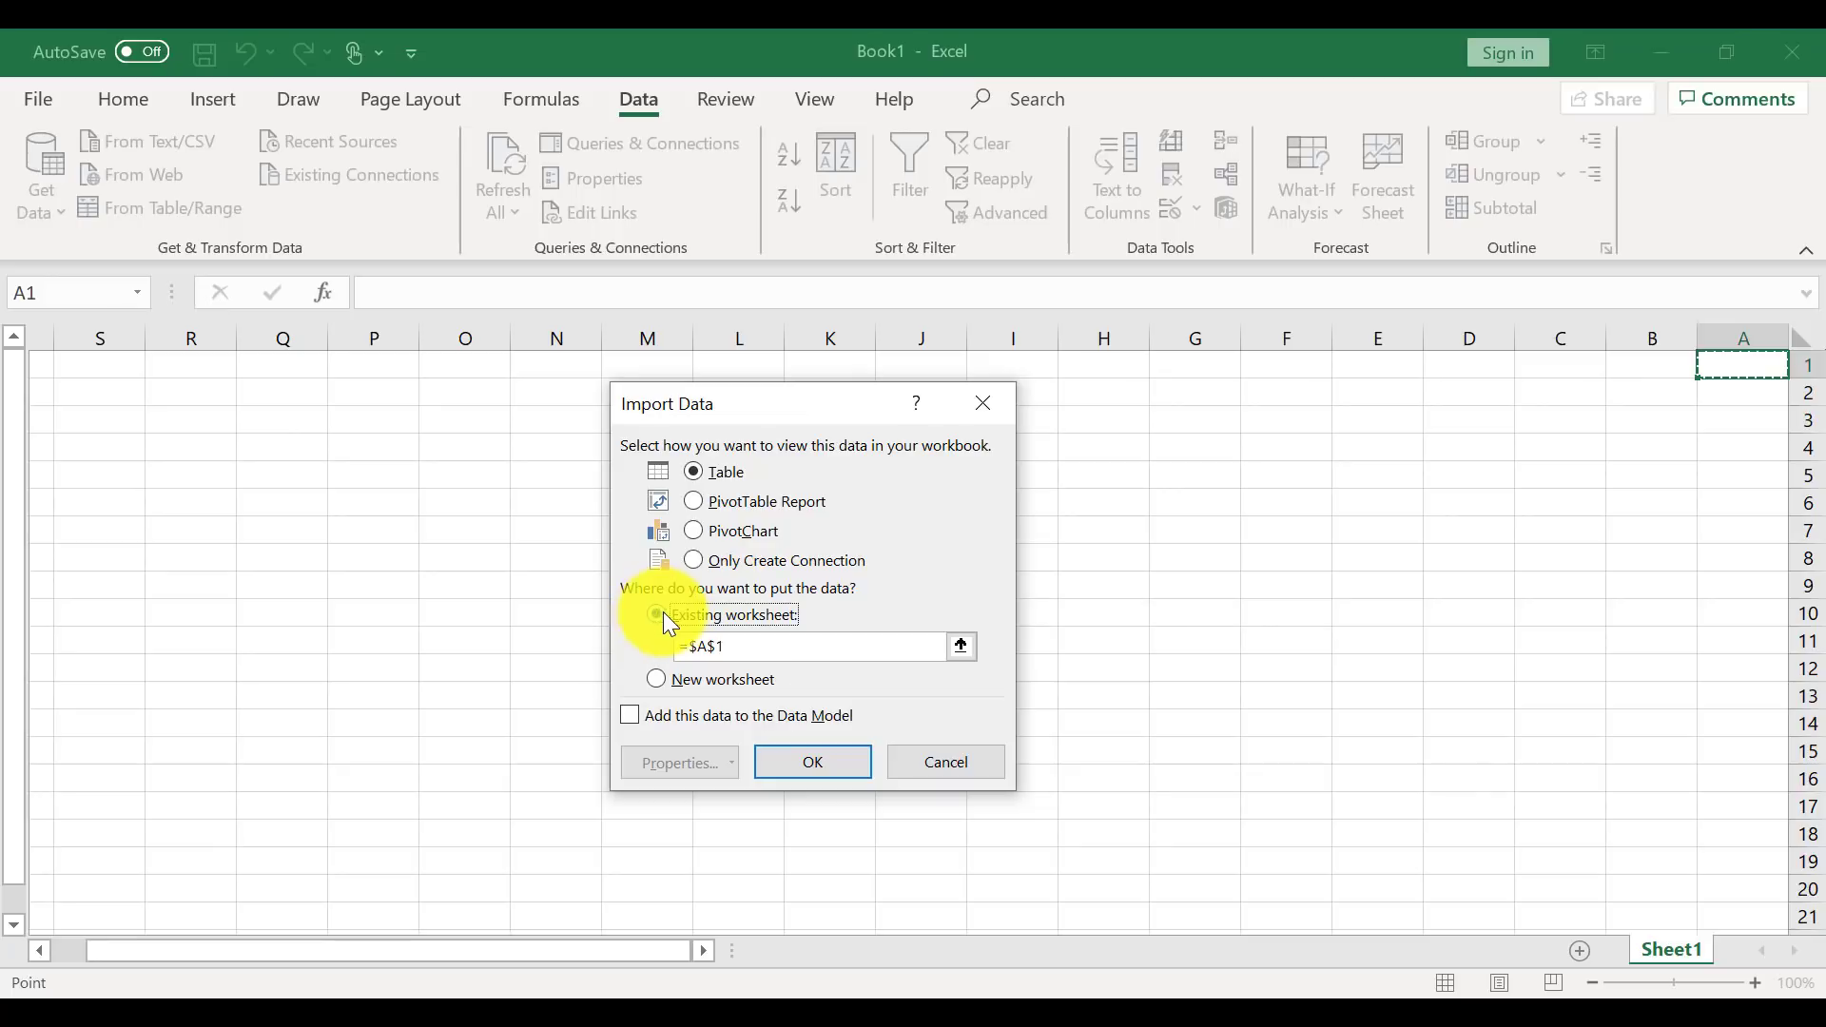
click(827, 761)
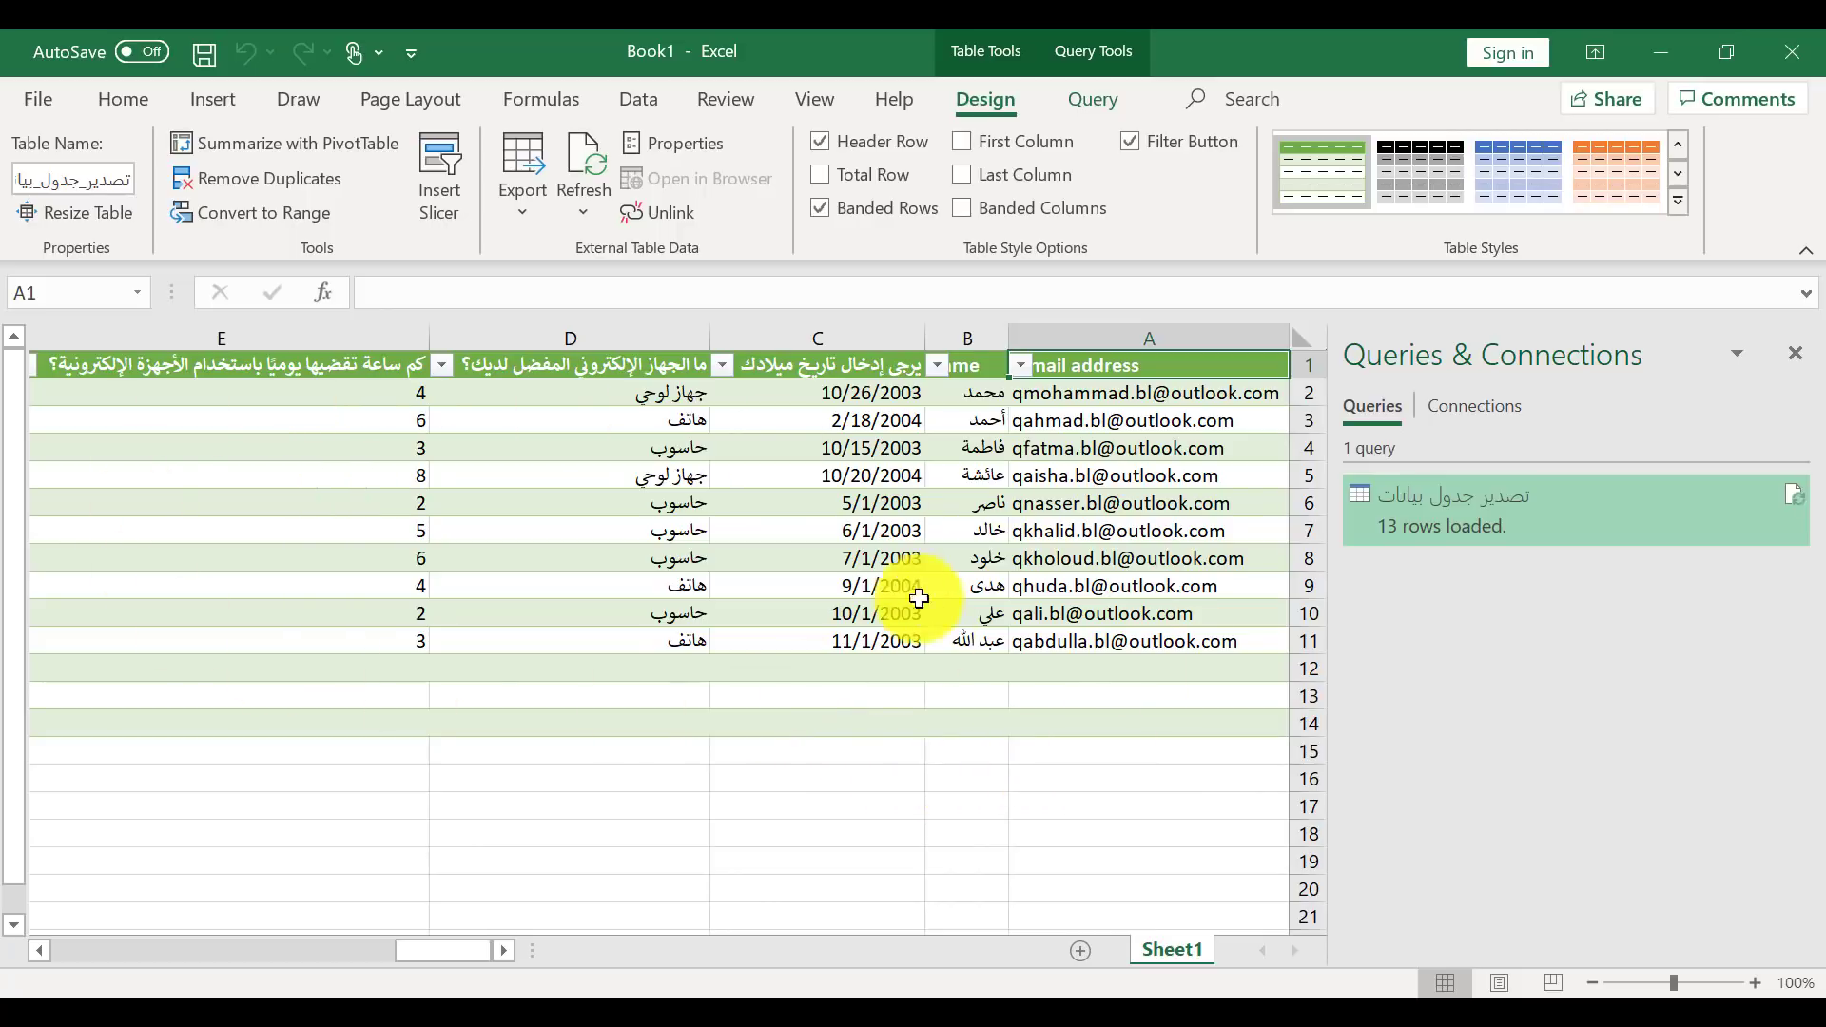
Close the Queries & Connections pane and select the imported table's cells A1:I13
click(1795, 353)
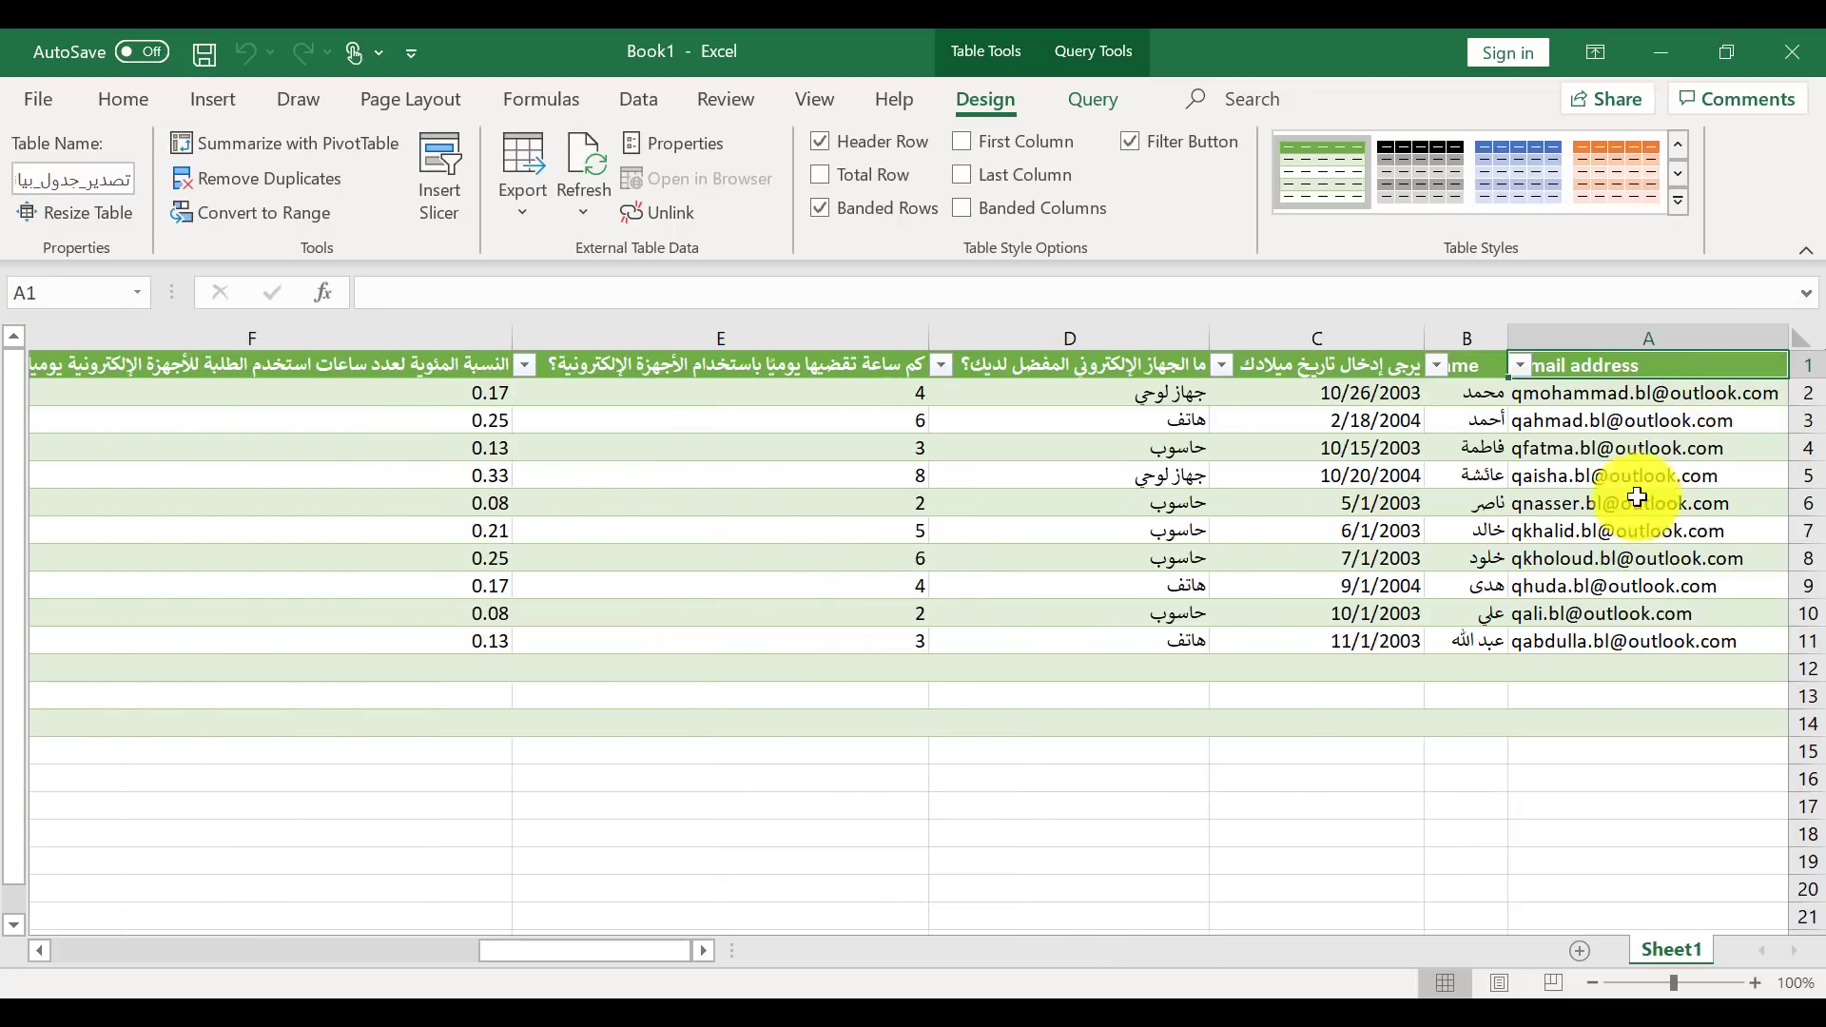
click(1590, 982)
click(1586, 980)
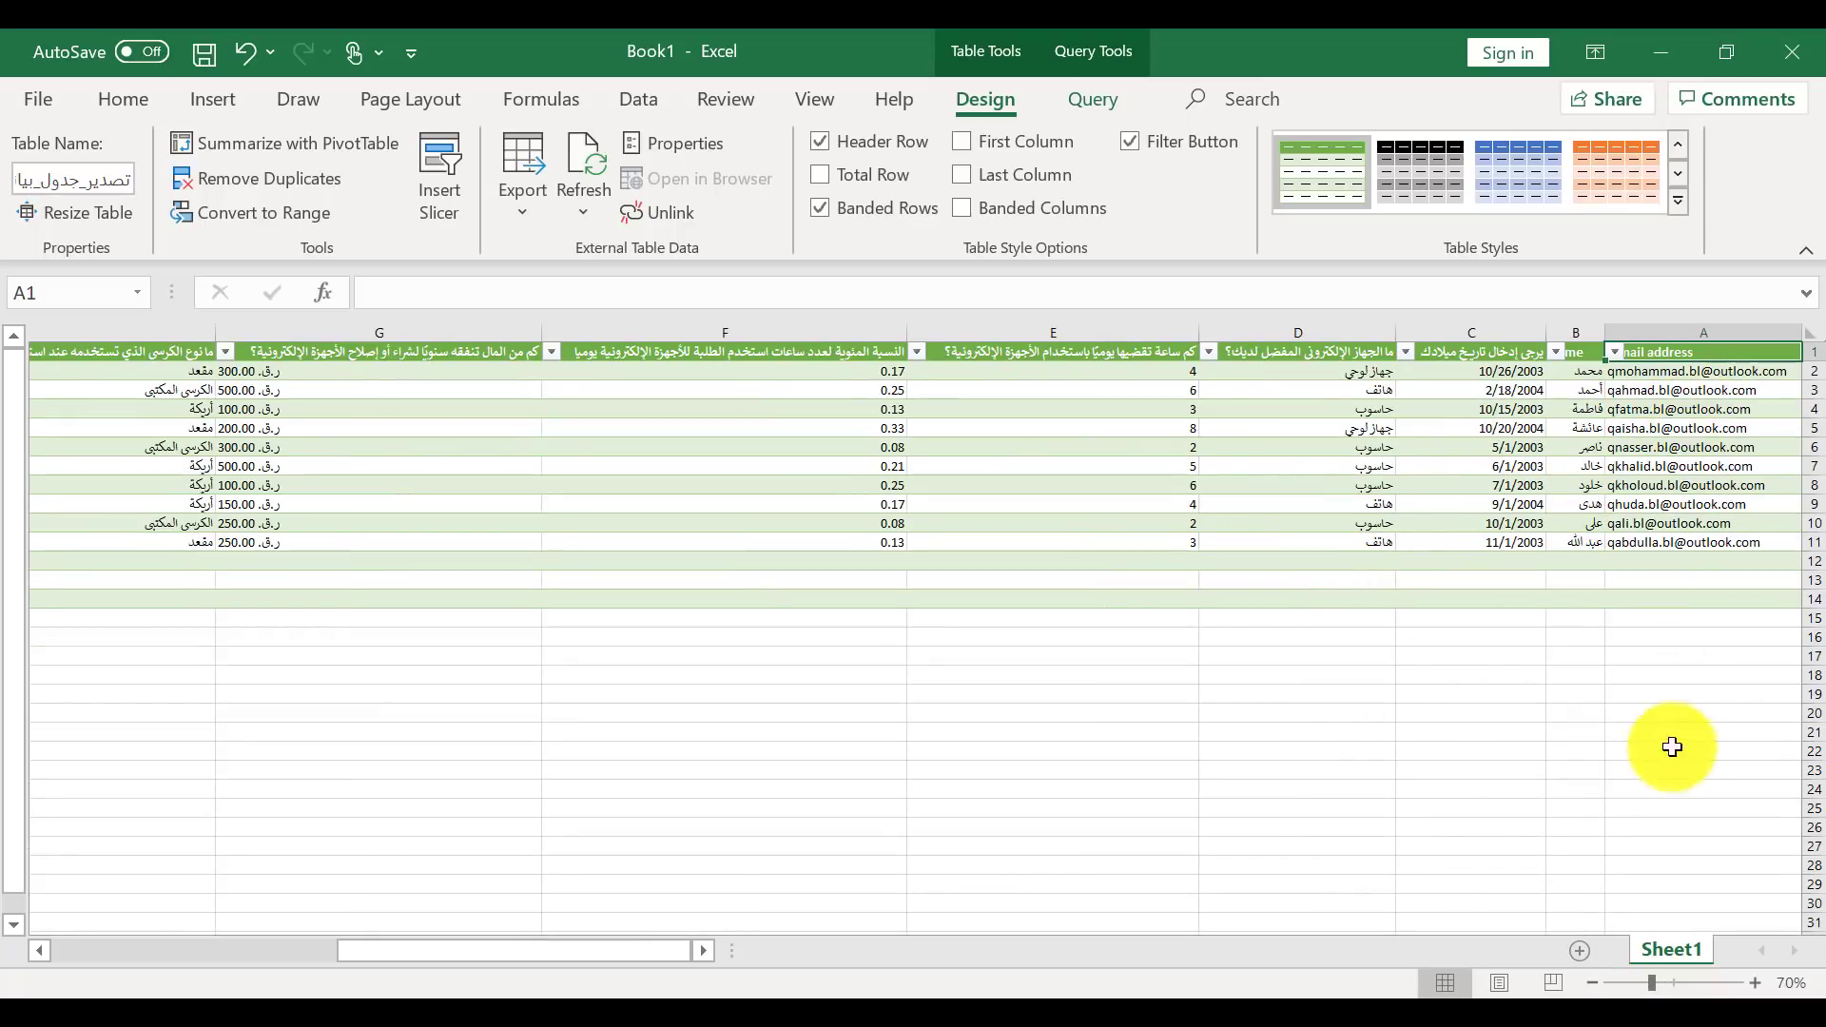
drag(1728, 350, 2, 578)
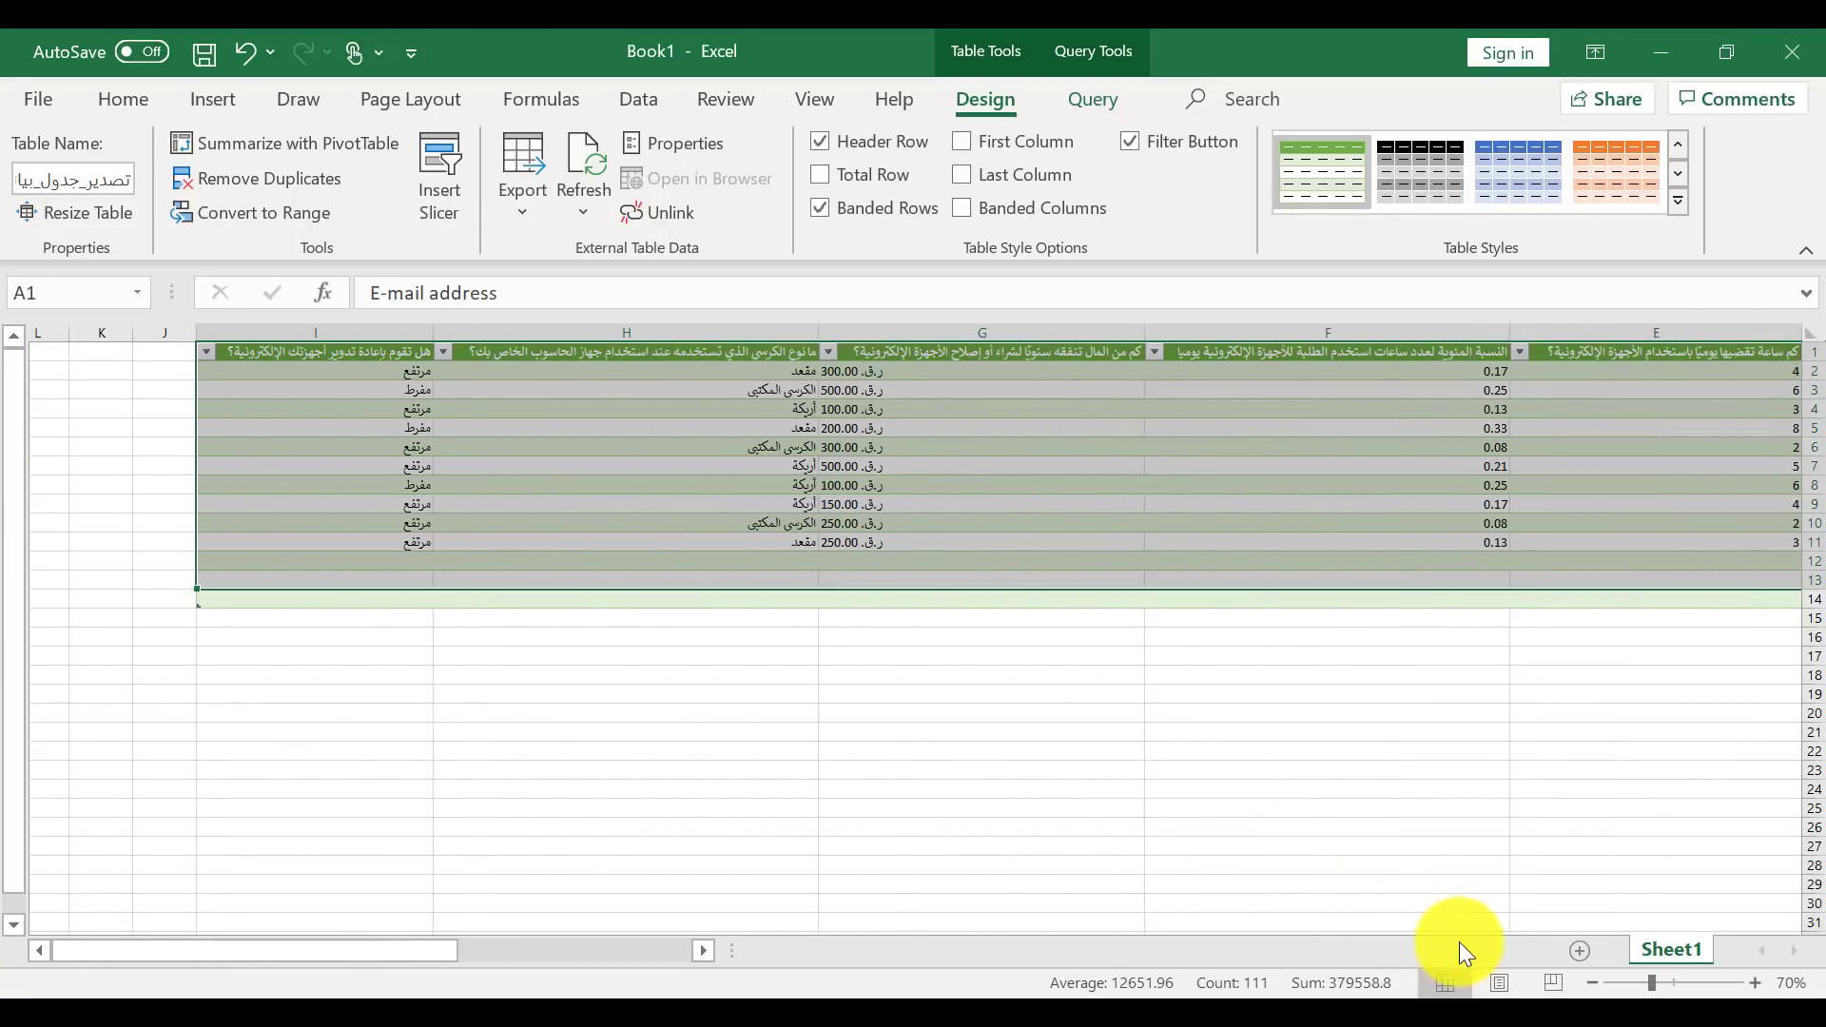